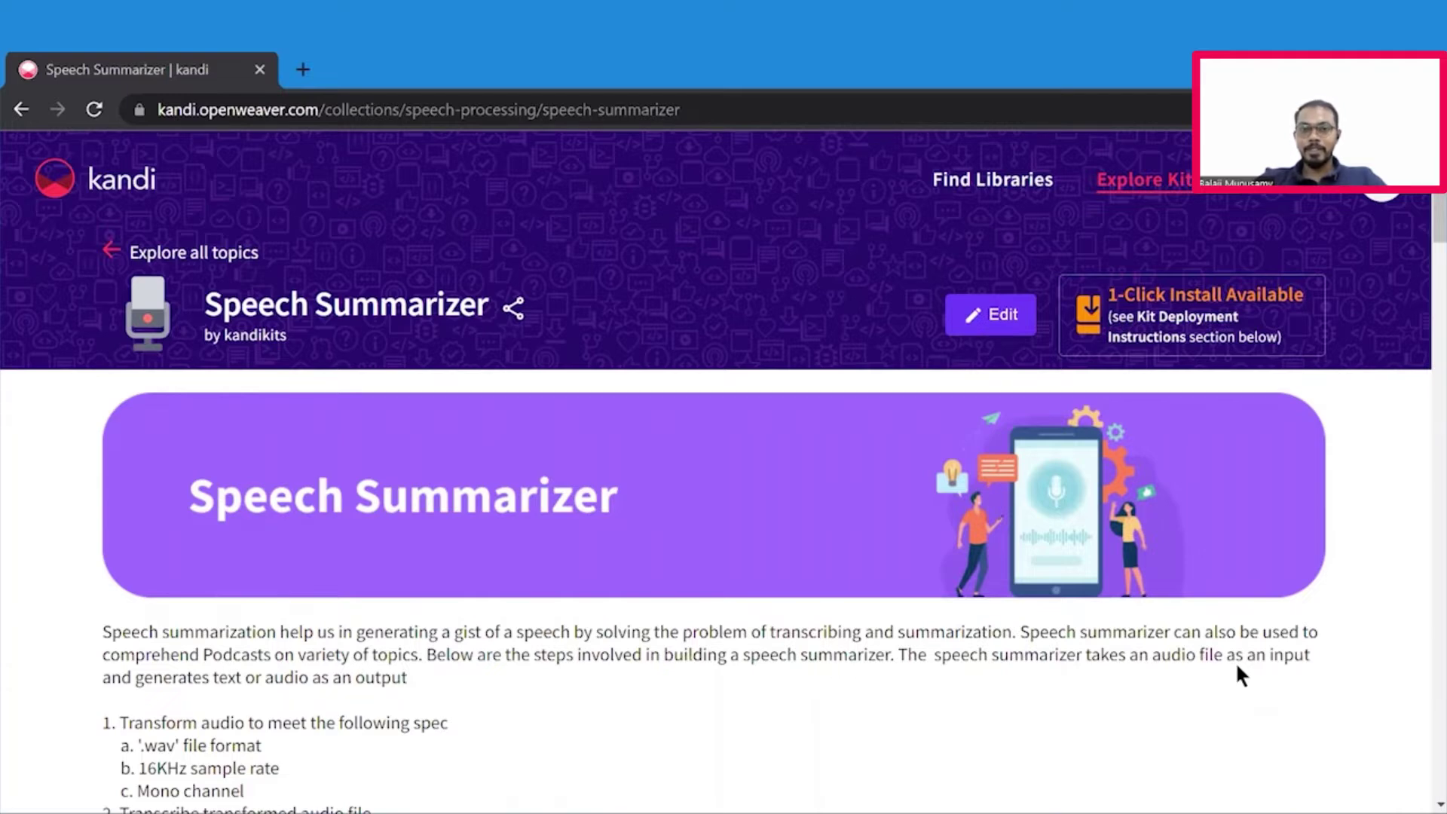
{"action": "scroll", "coordinate": [1239, 654], "scroll_direction": "down", "scroll_amount": 1}
{"action": "scroll", "coordinate": [1239, 663], "scroll_direction": "down", "scroll_amount": 1}
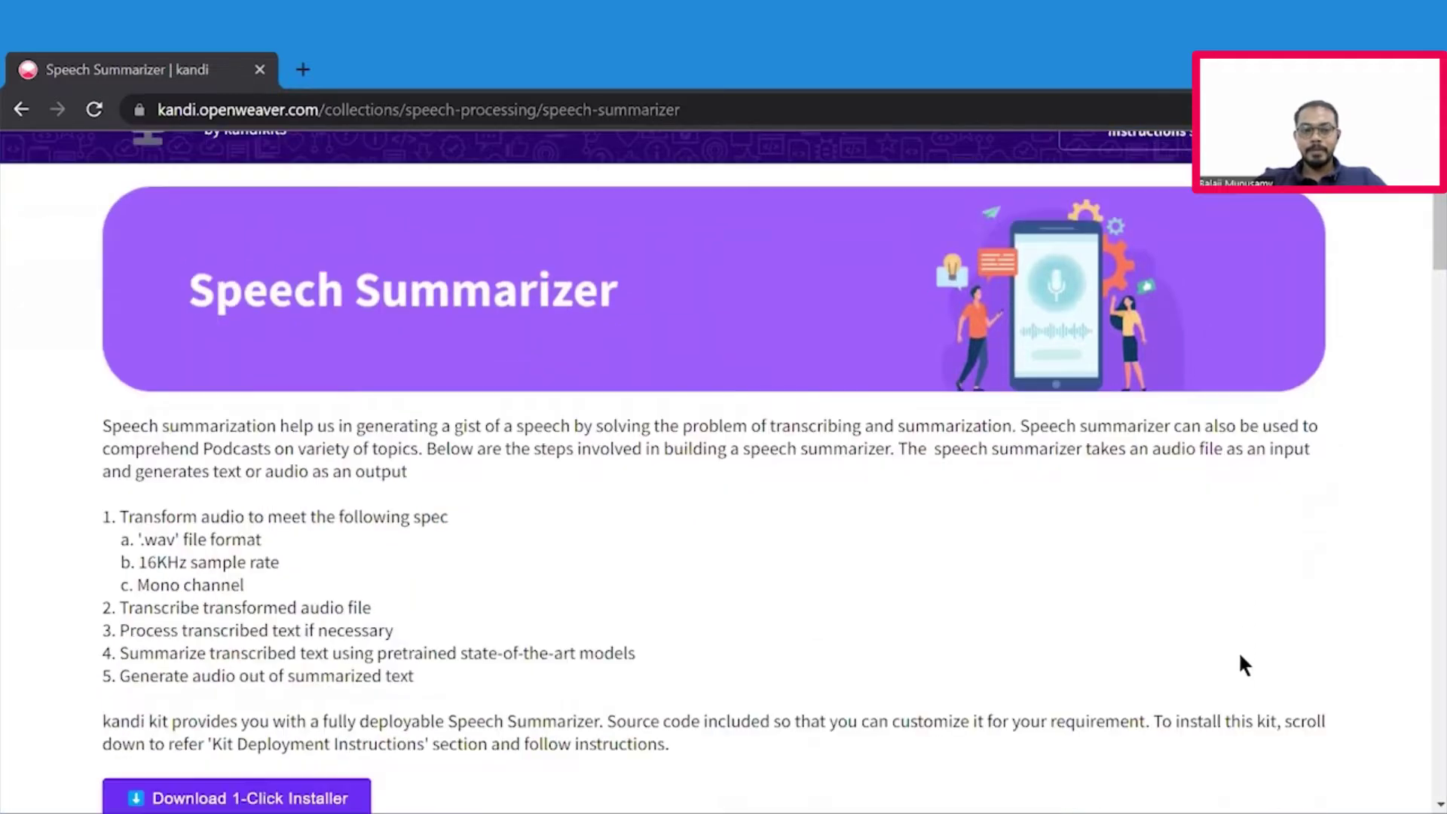
{"action": "scroll", "coordinate": [1240, 663], "scroll_direction": "down", "scroll_amount": 1}
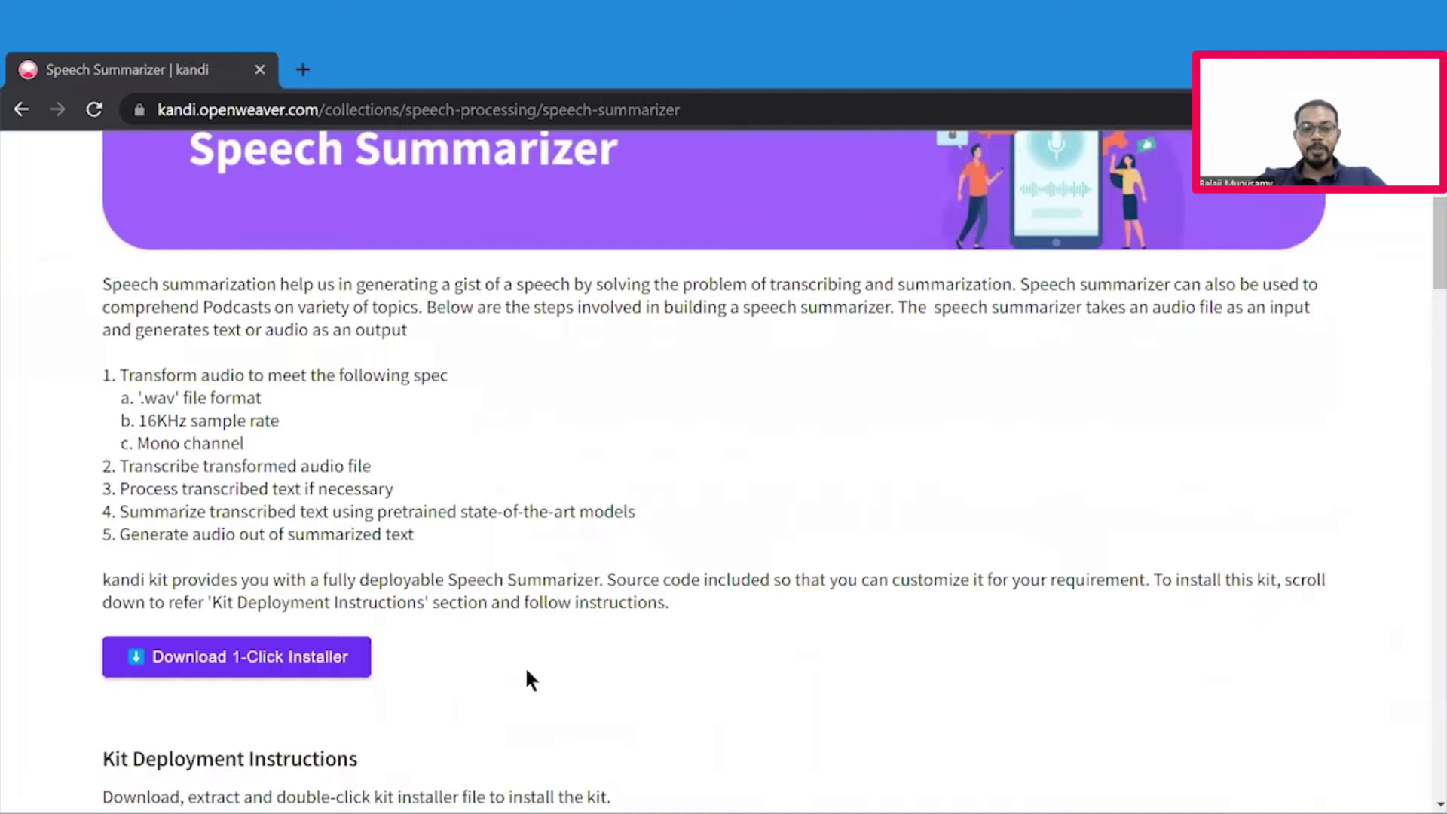
{"action": "scroll", "coordinate": [525, 673], "scroll_direction": "down", "scroll_amount": 2}
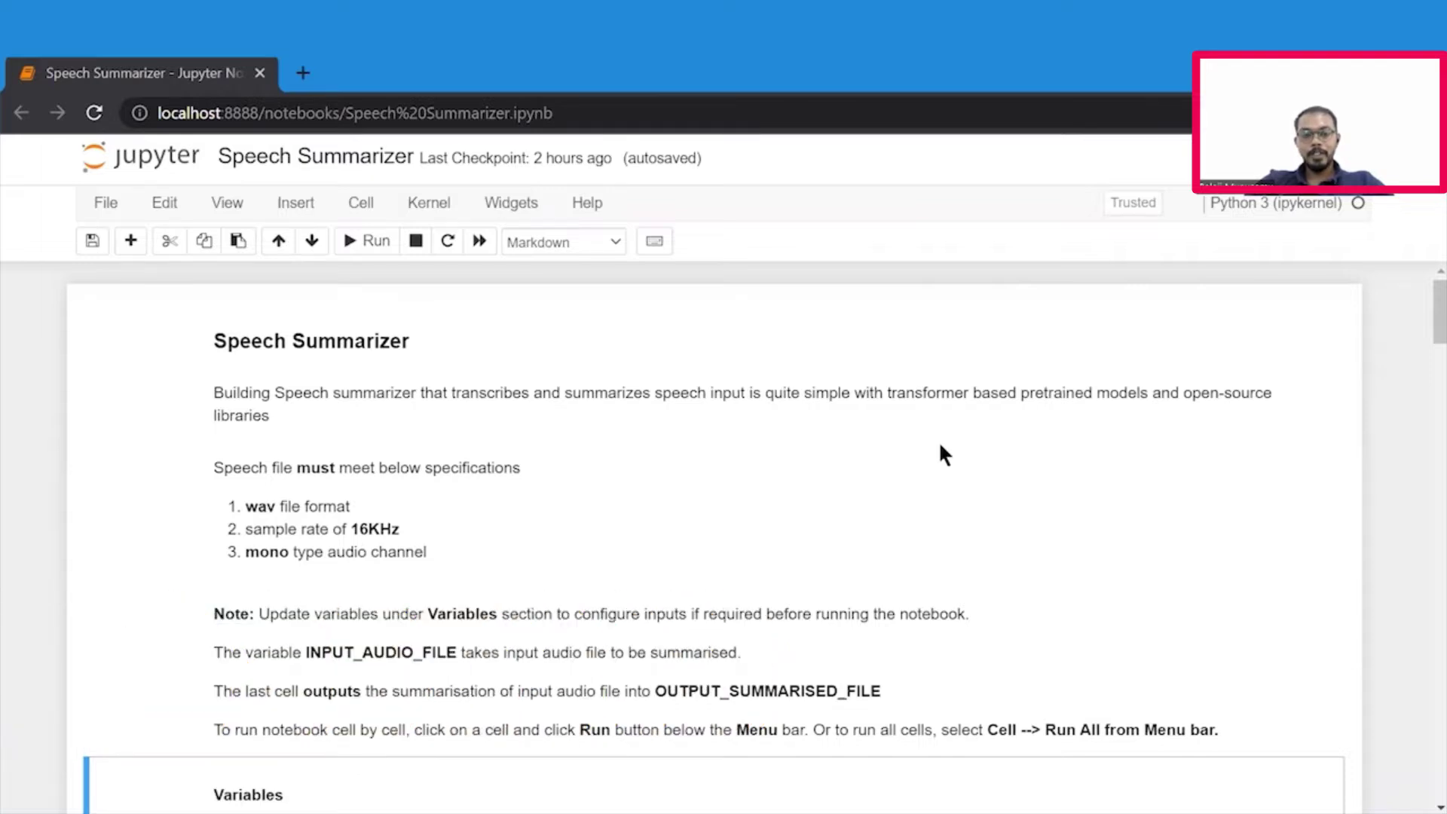
{"action": "scroll", "coordinate": [941, 447], "scroll_direction": "down", "scroll_amount": 1}
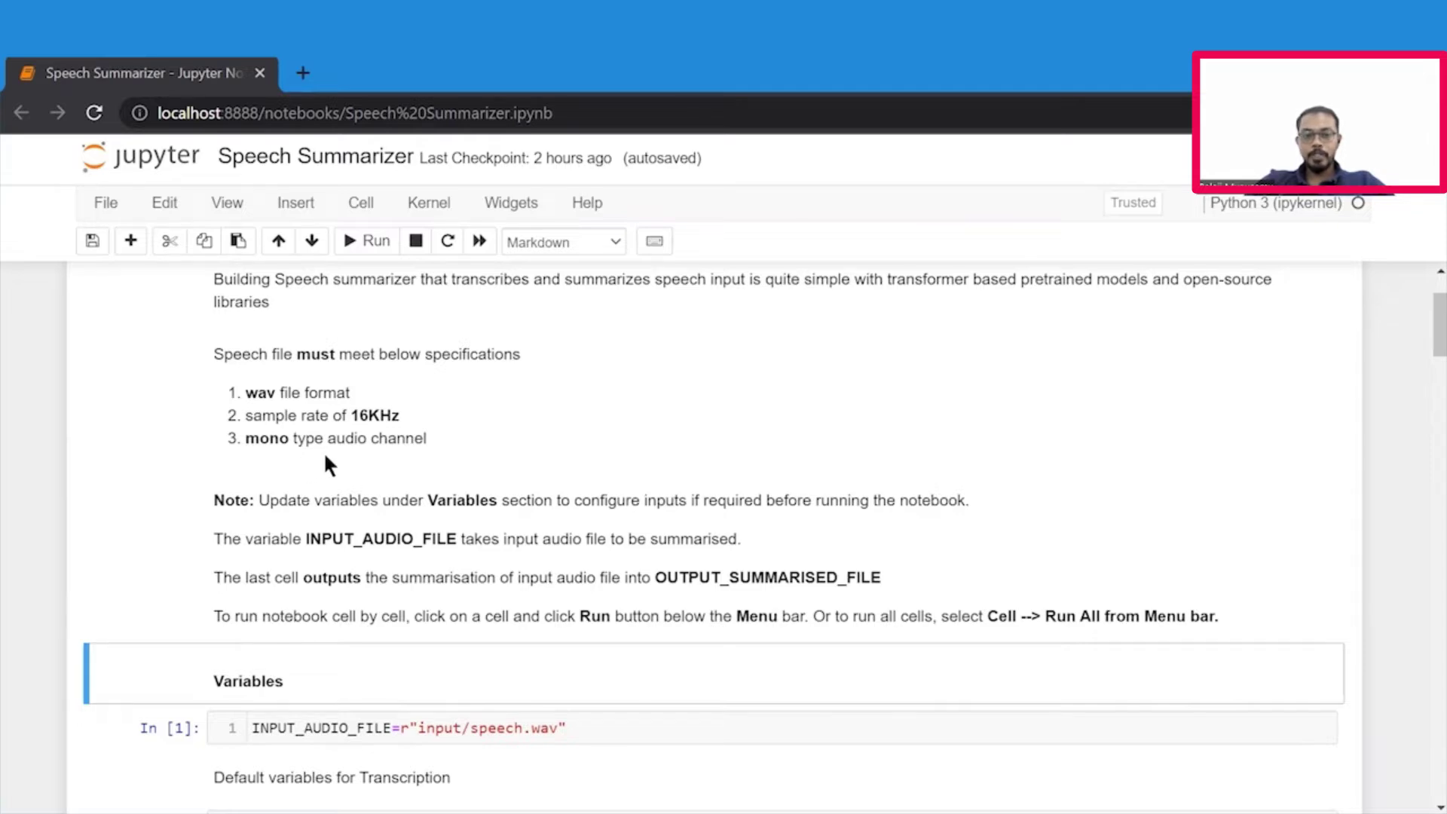
{"action": "scroll", "coordinate": [504, 498], "scroll_direction": "down", "scroll_amount": 1}
{"action": "scroll", "coordinate": [505, 498], "scroll_direction": "down", "scroll_amount": 2}
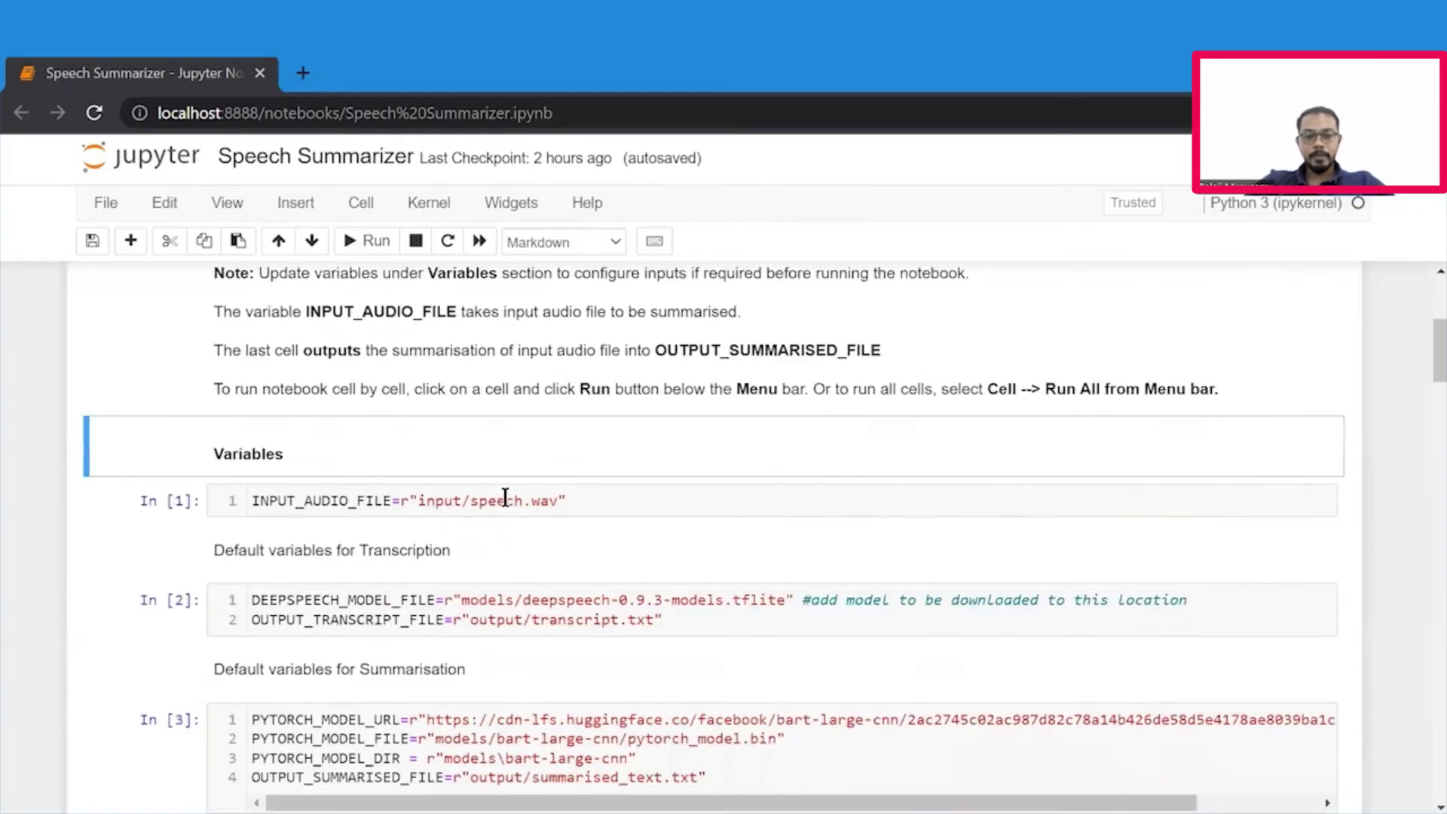
{"action": "scroll", "coordinate": [507, 499], "scroll_direction": "down", "scroll_amount": 1}
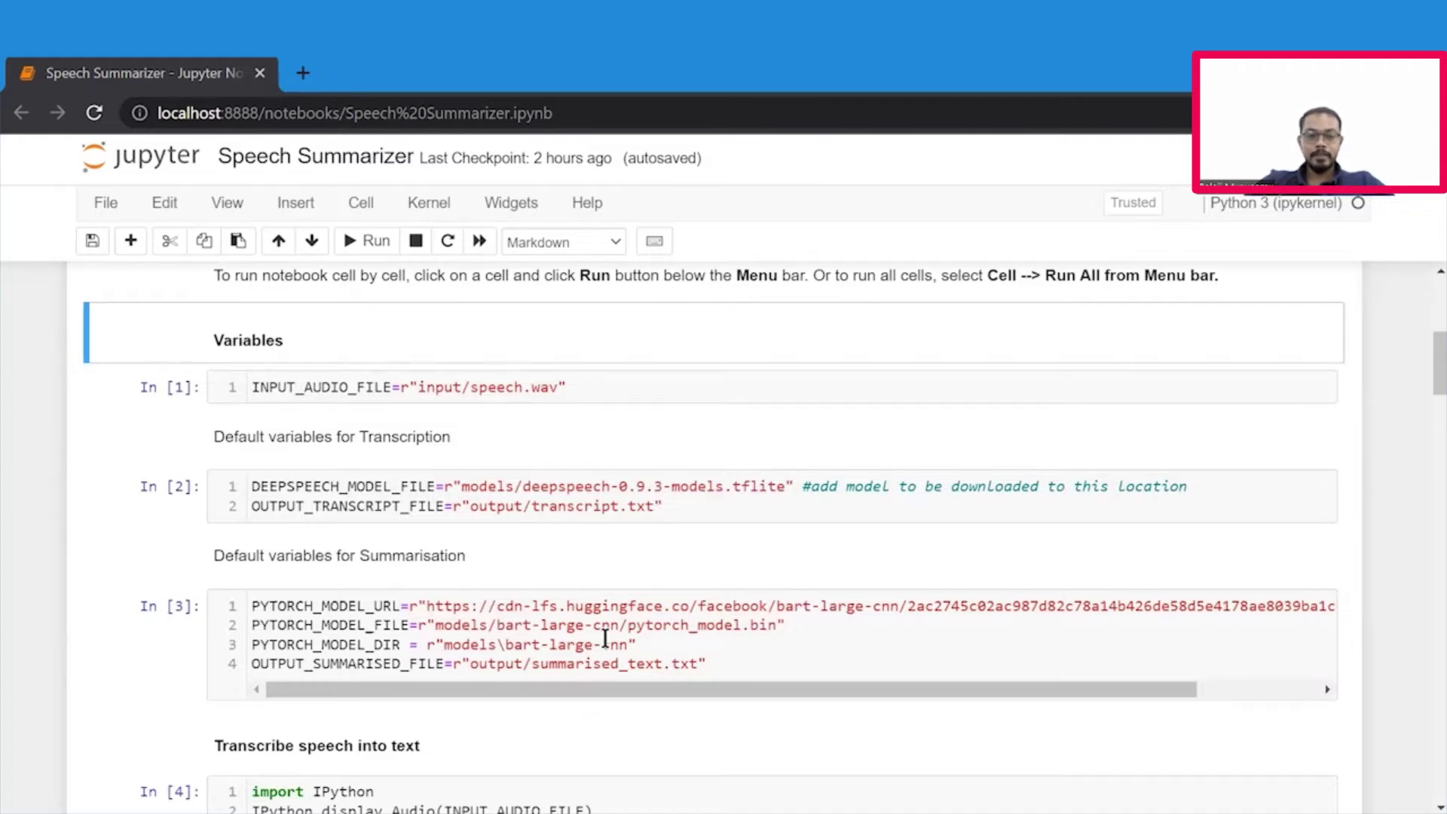
{"action": "scroll", "coordinate": [605, 639], "scroll_direction": "down", "scroll_amount": 1}
{"action": "scroll", "coordinate": [605, 638], "scroll_direction": "down", "scroll_amount": 1}
{"action": "scroll", "coordinate": [605, 637], "scroll_direction": "down", "scroll_amount": 1}
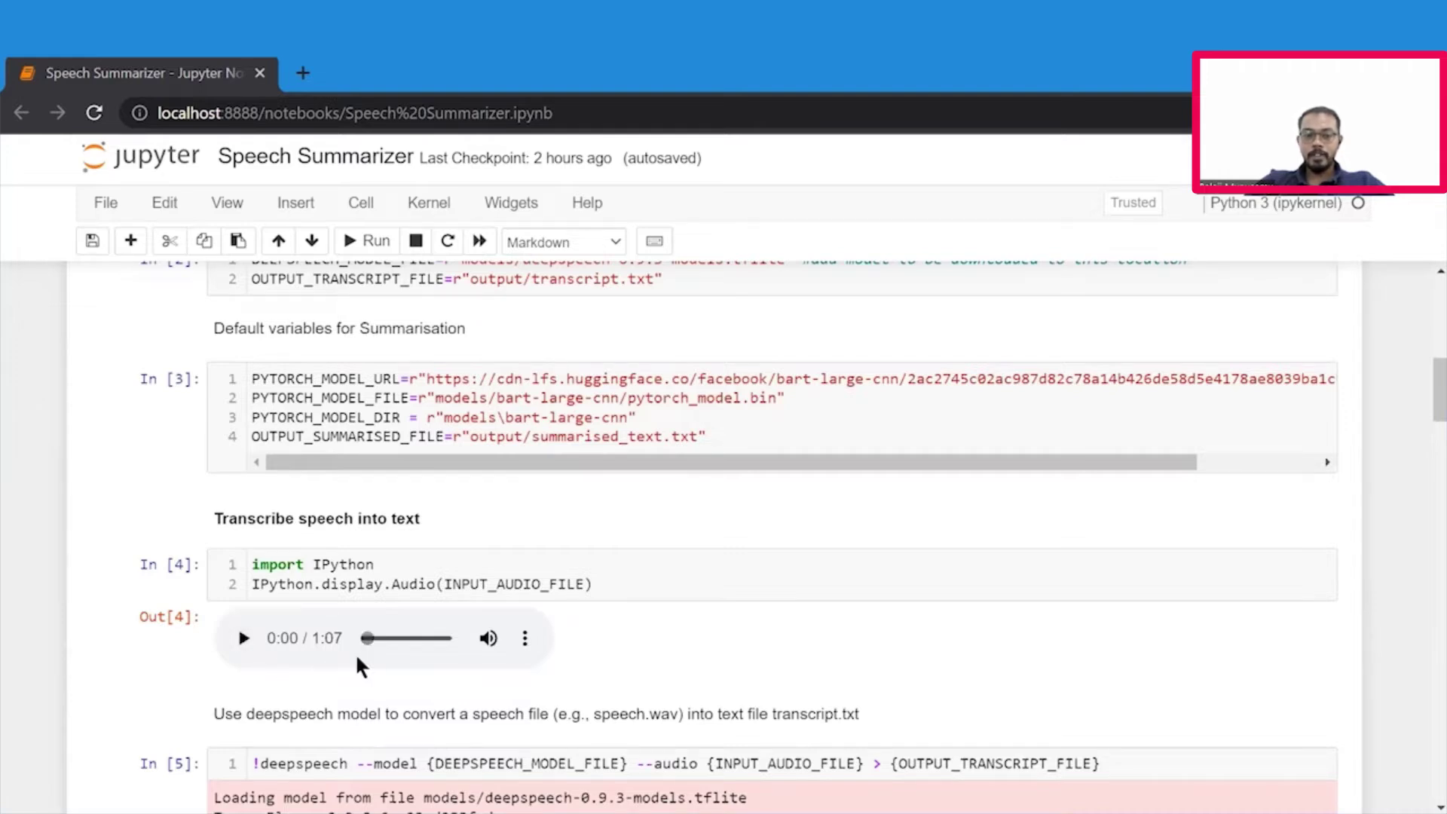
{"action": "scroll", "coordinate": [357, 659], "scroll_direction": "down", "scroll_amount": 1}
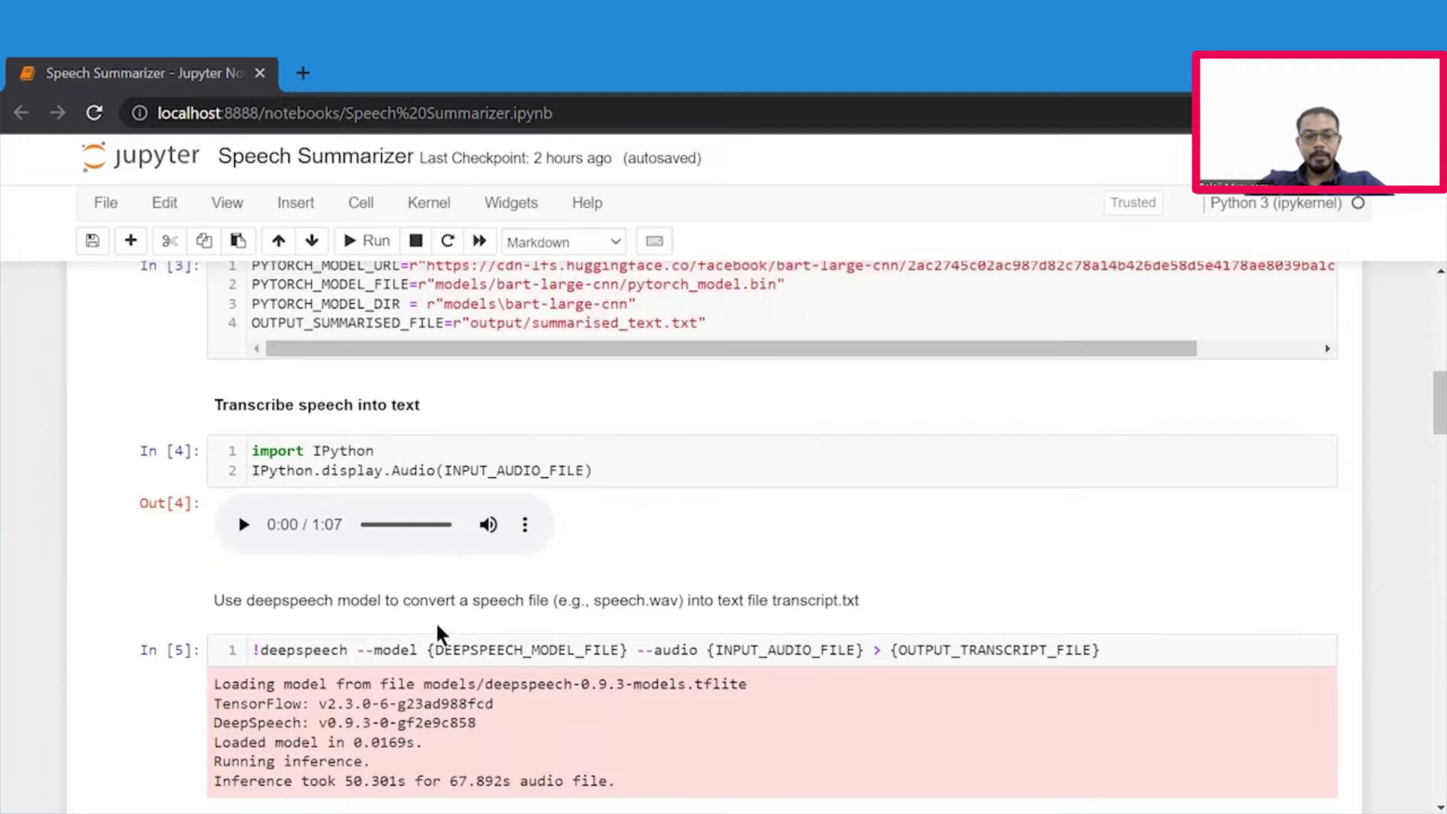
{"action": "scroll", "coordinate": [436, 636], "scroll_direction": "down", "scroll_amount": 1}
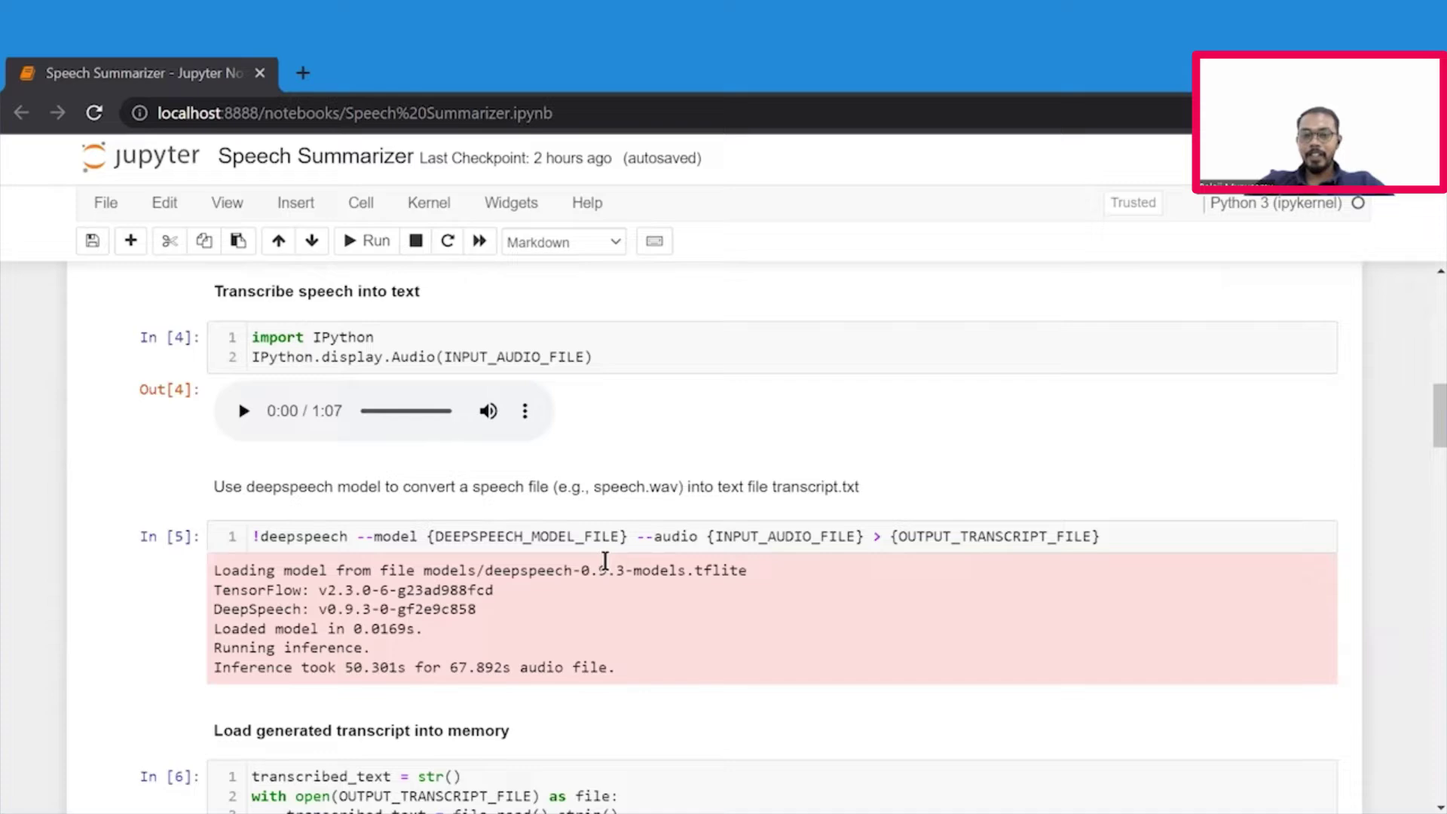
{"action": "scroll", "coordinate": [605, 563], "scroll_direction": "down", "scroll_amount": 1}
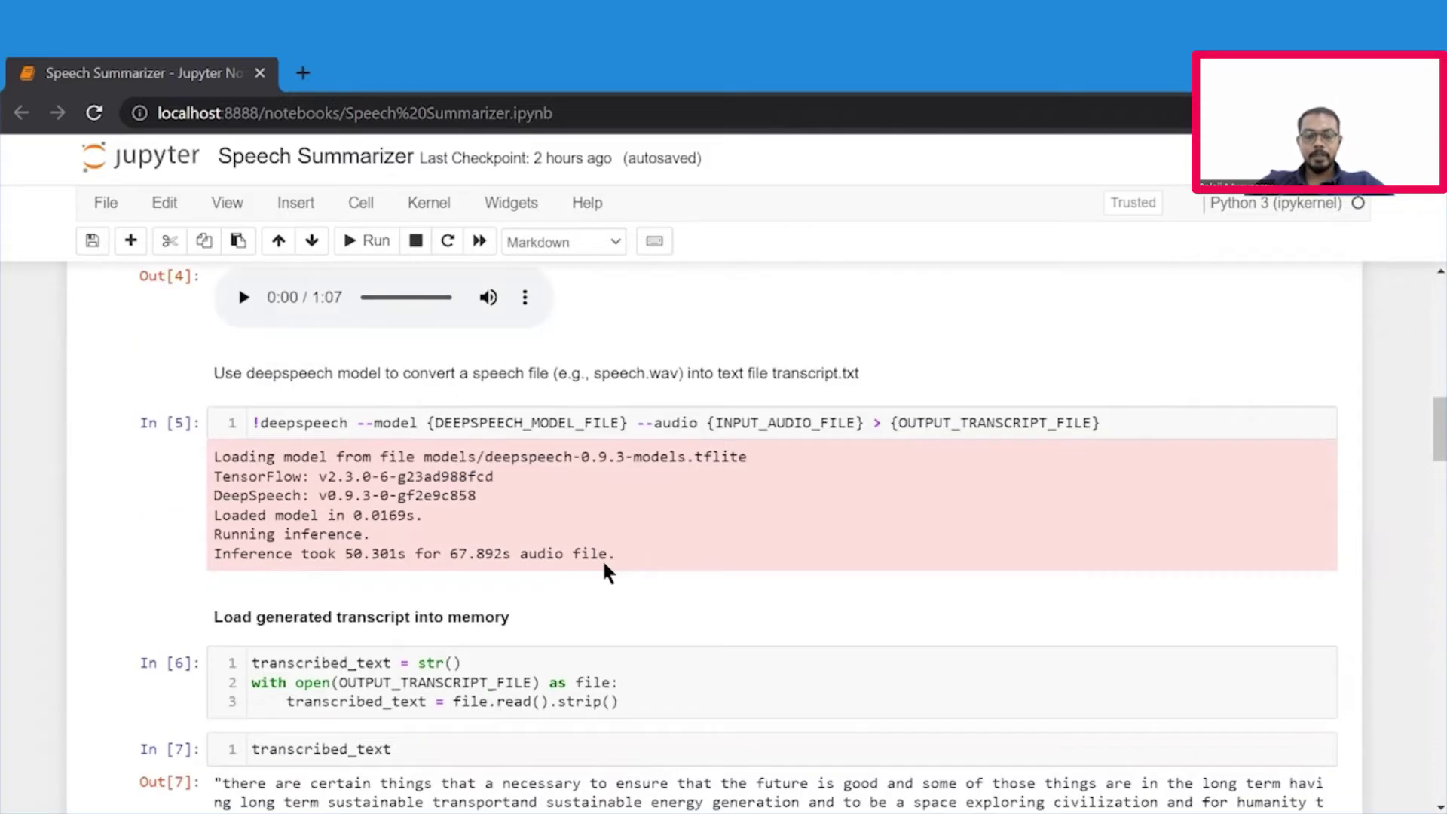
{"action": "scroll", "coordinate": [603, 560], "scroll_direction": "down", "scroll_amount": 1}
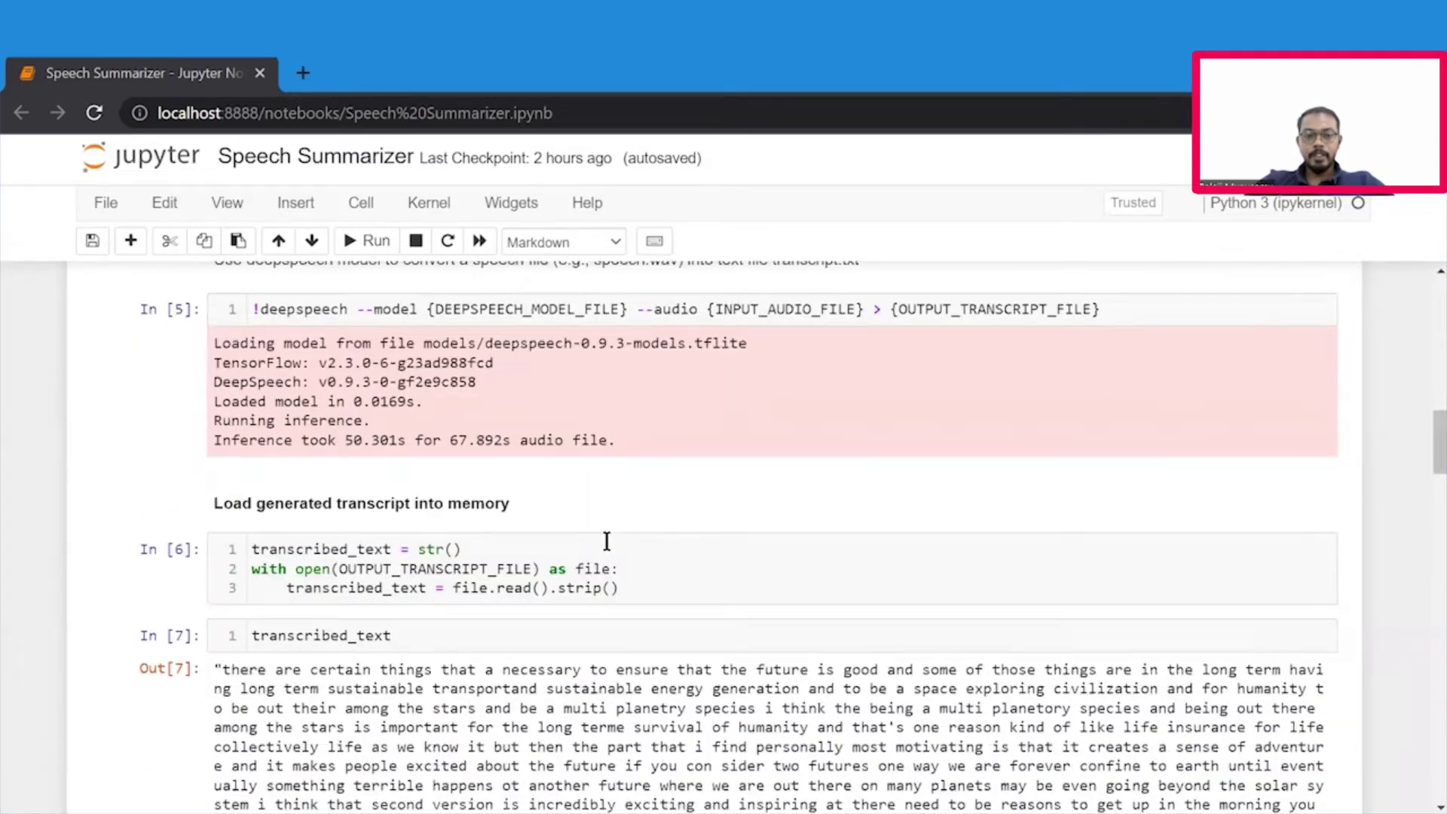
{"action": "scroll", "coordinate": [606, 542], "scroll_direction": "down", "scroll_amount": 1}
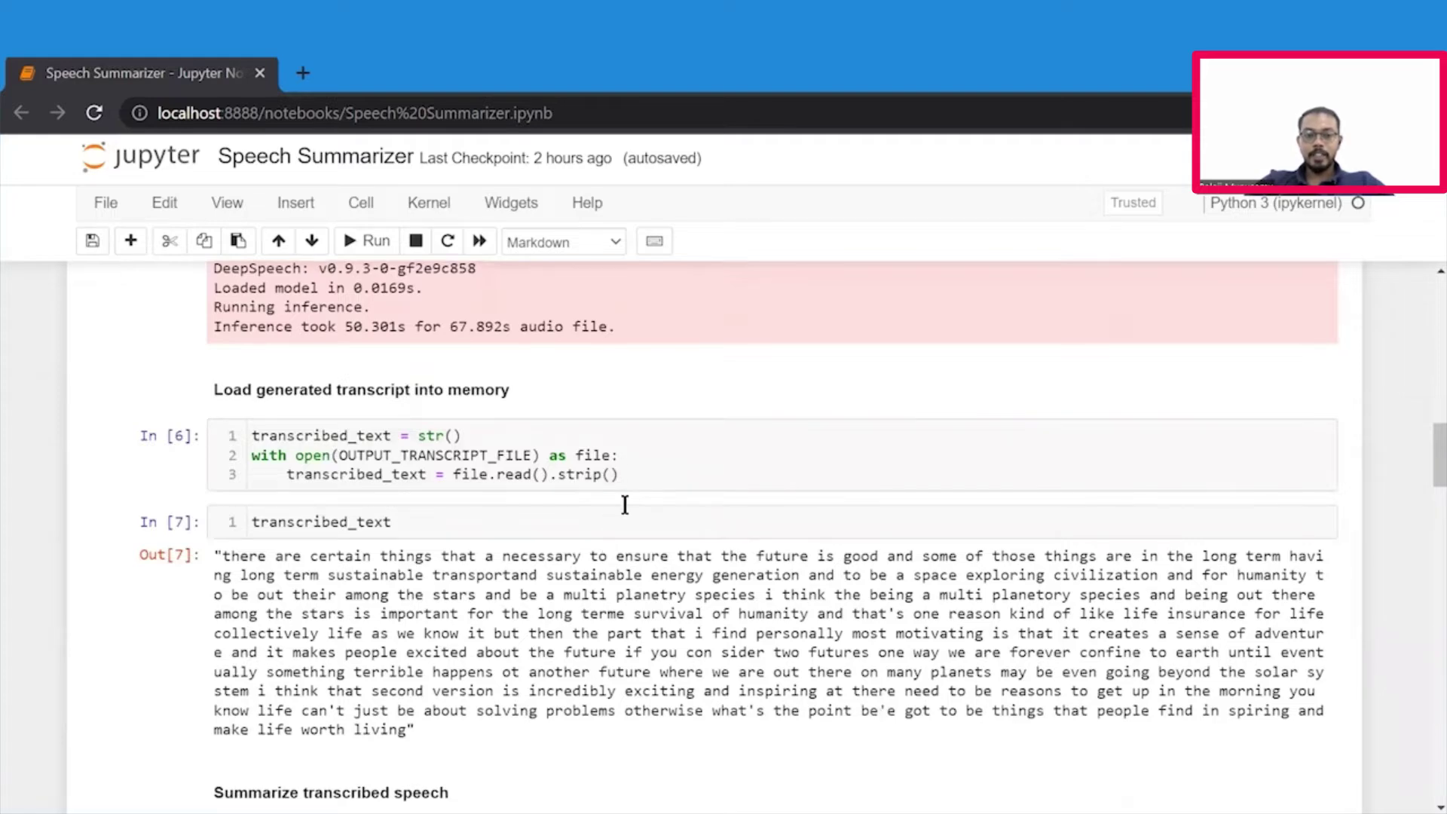
{"action": "scroll", "coordinate": [624, 505], "scroll_direction": "down", "scroll_amount": 1}
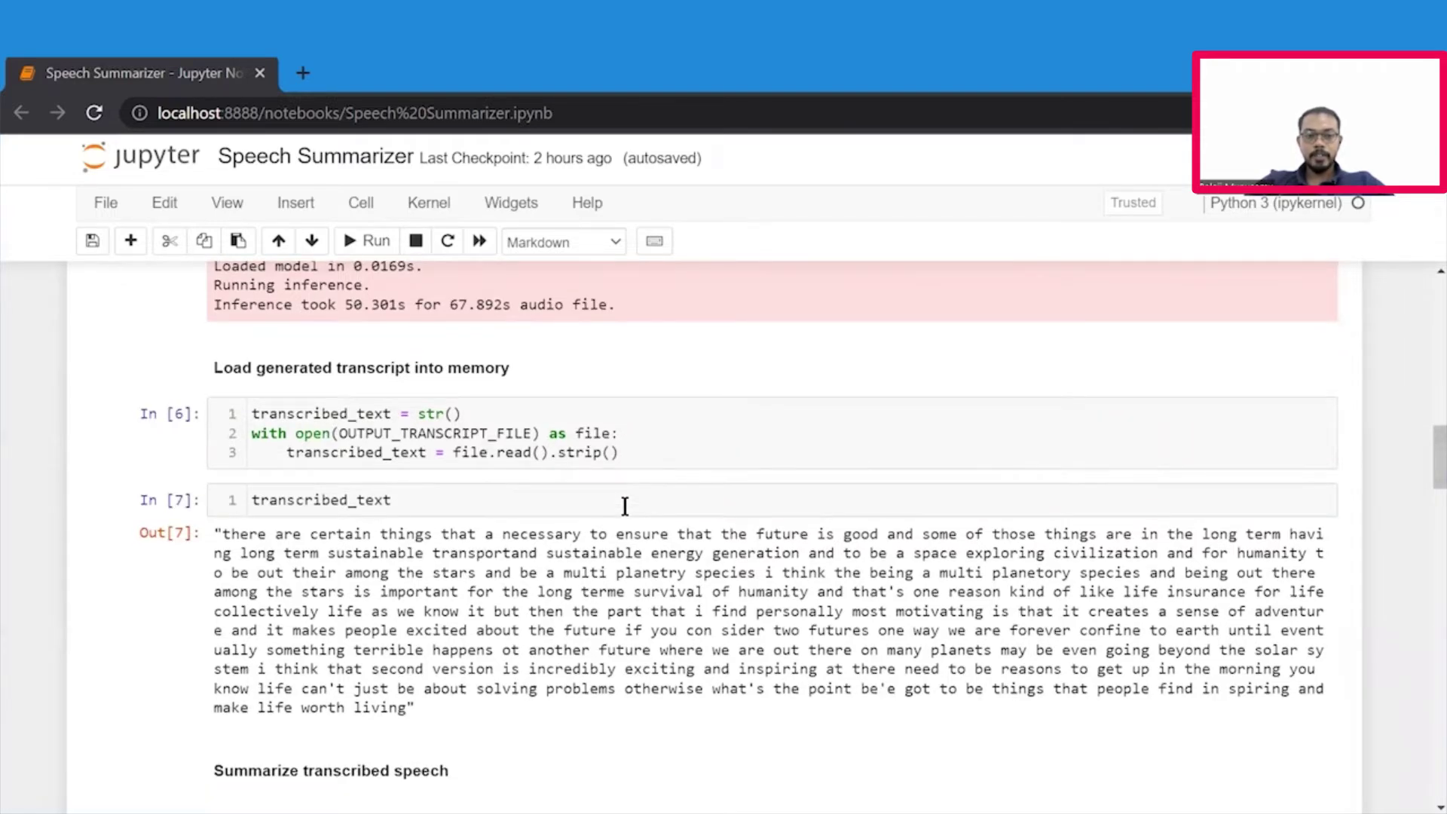
{"action": "scroll", "coordinate": [624, 505], "scroll_direction": "down", "scroll_amount": 1}
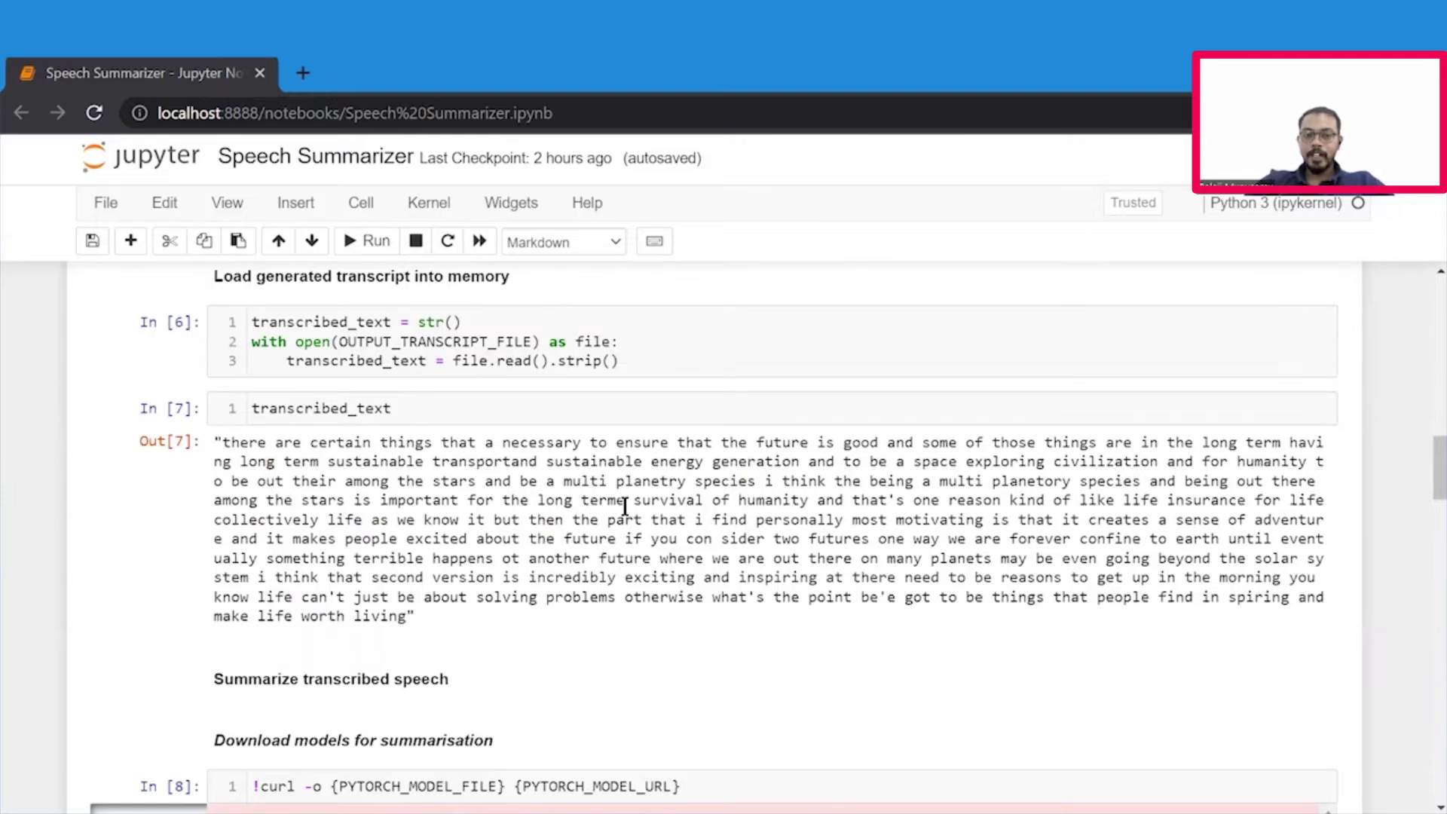
{"action": "scroll", "coordinate": [625, 504], "scroll_direction": "down", "scroll_amount": 2}
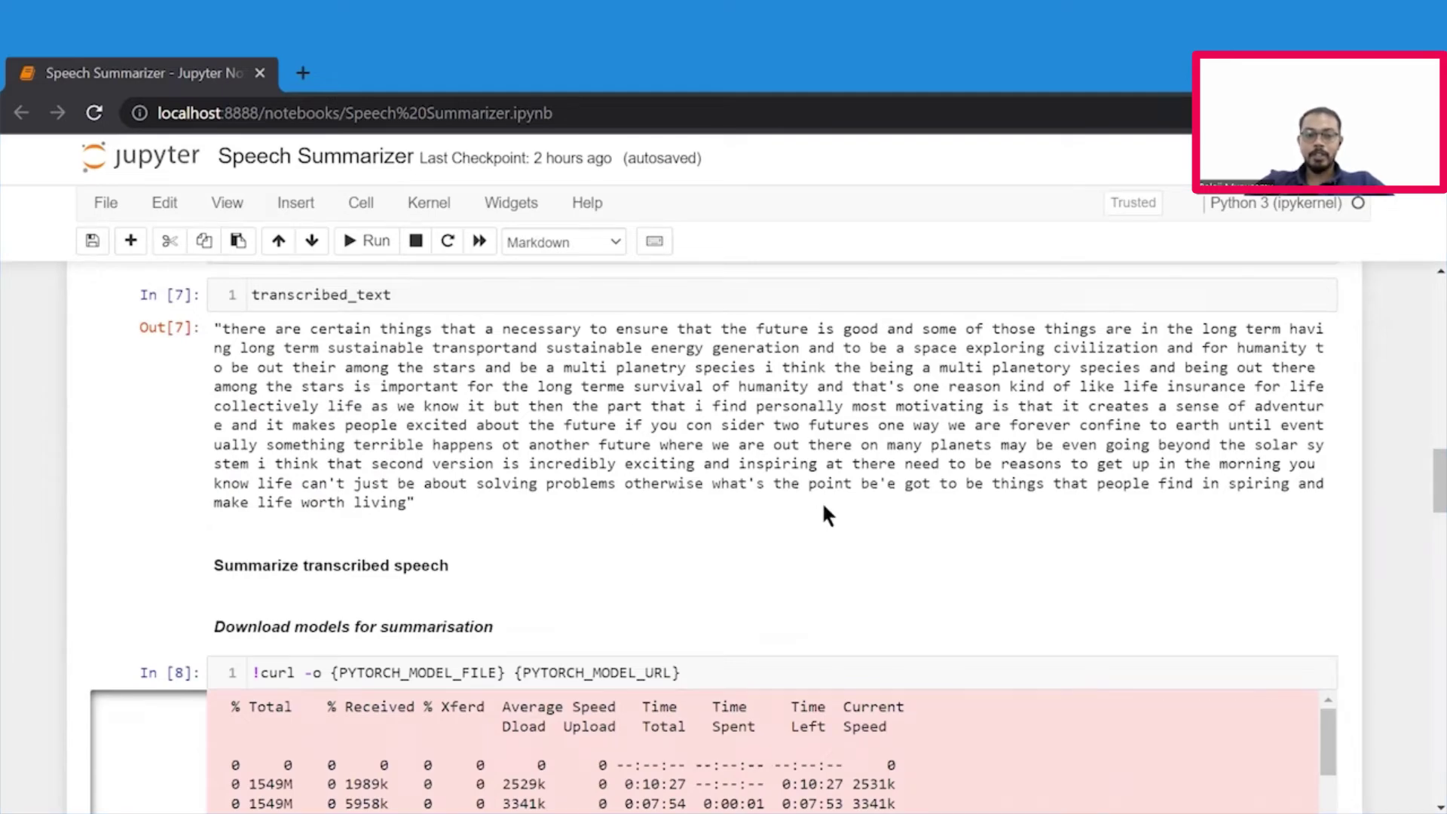
{"action": "scroll", "coordinate": [822, 514], "scroll_direction": "down", "scroll_amount": 2}
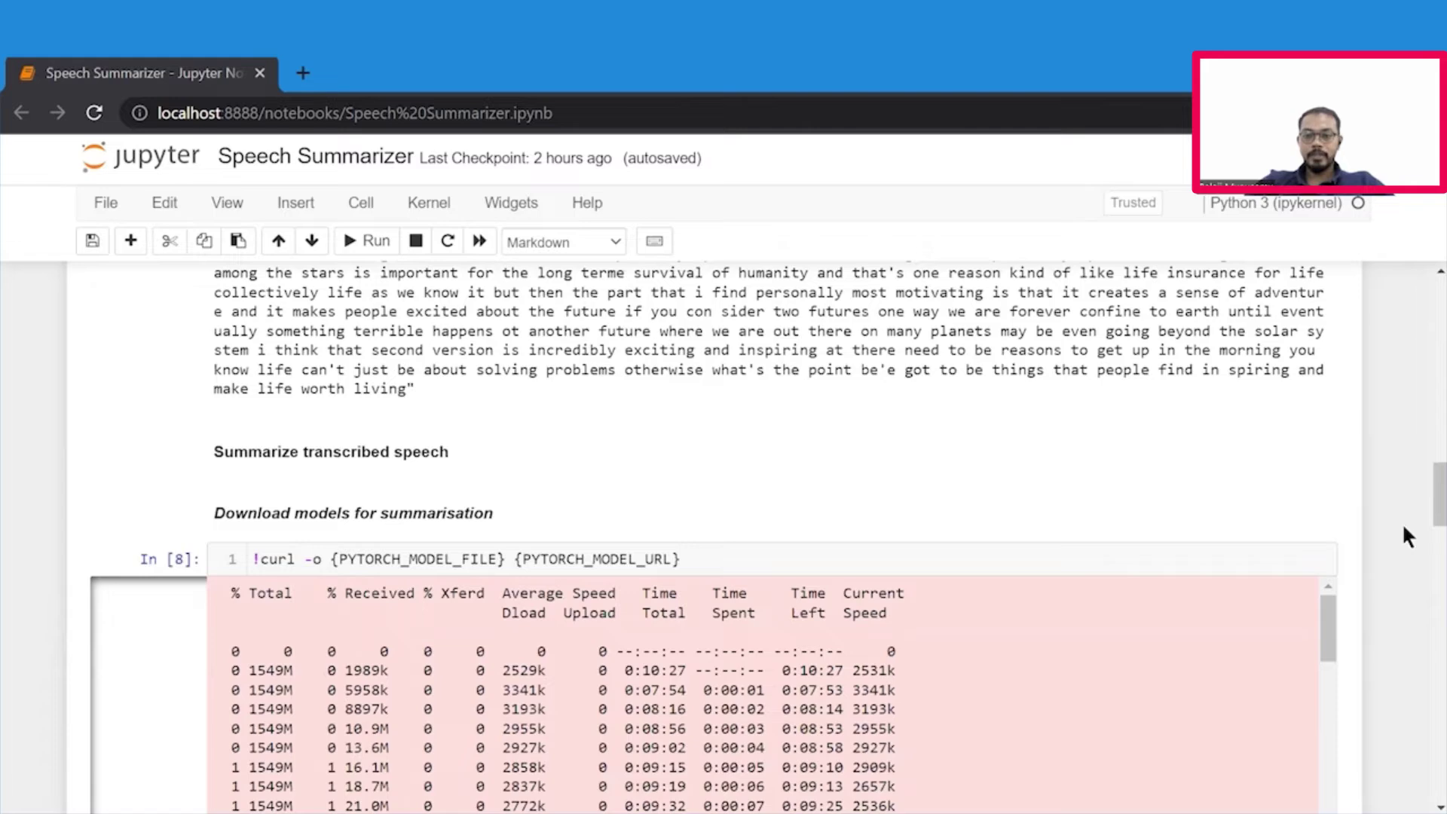
{"action": "scroll", "coordinate": [1394, 532], "scroll_direction": "down", "scroll_amount": 1}
{"action": "scroll", "coordinate": [1393, 534], "scroll_direction": "down", "scroll_amount": 1}
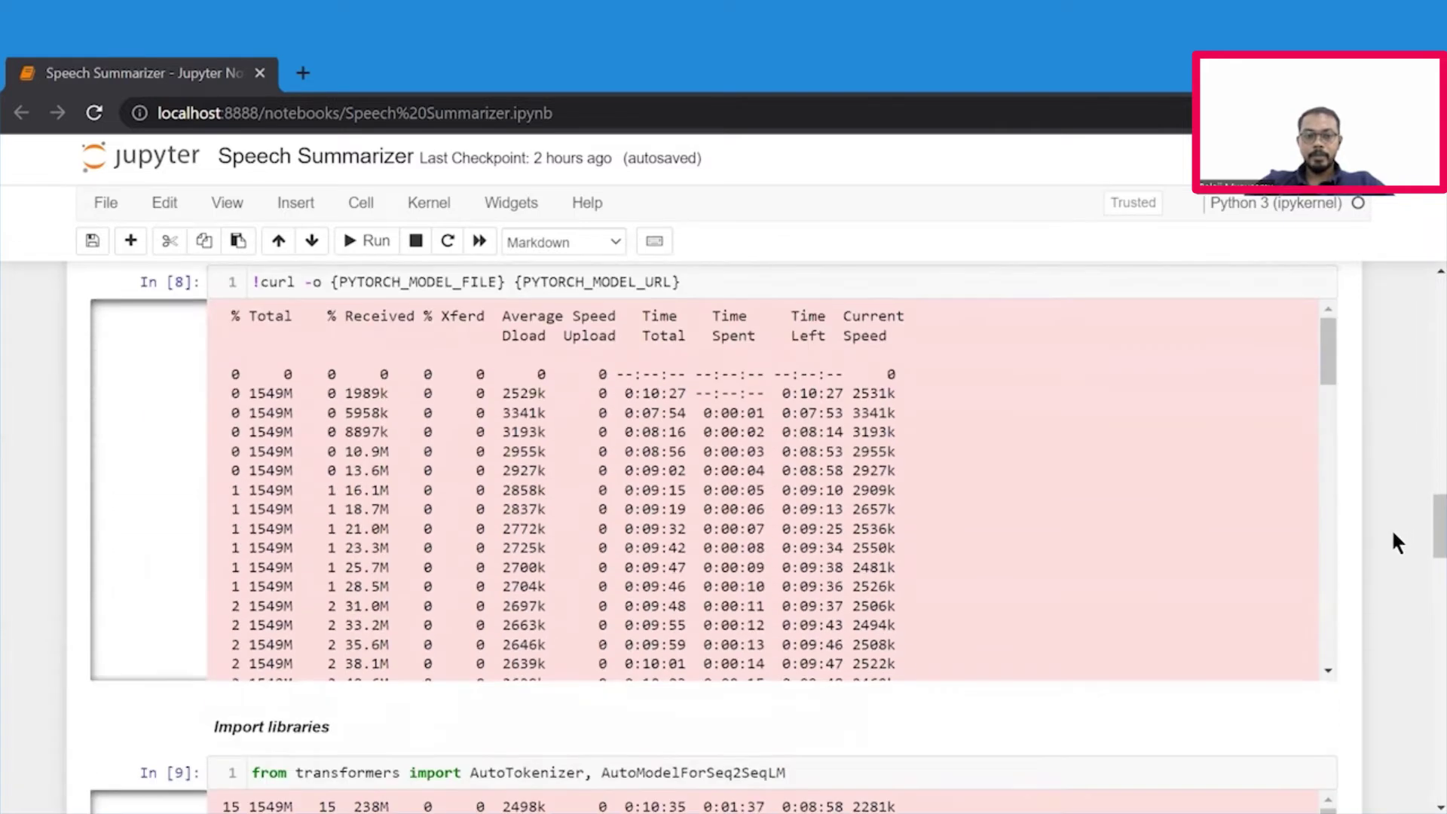
{"action": "scroll", "coordinate": [1392, 534], "scroll_direction": "down", "scroll_amount": 1}
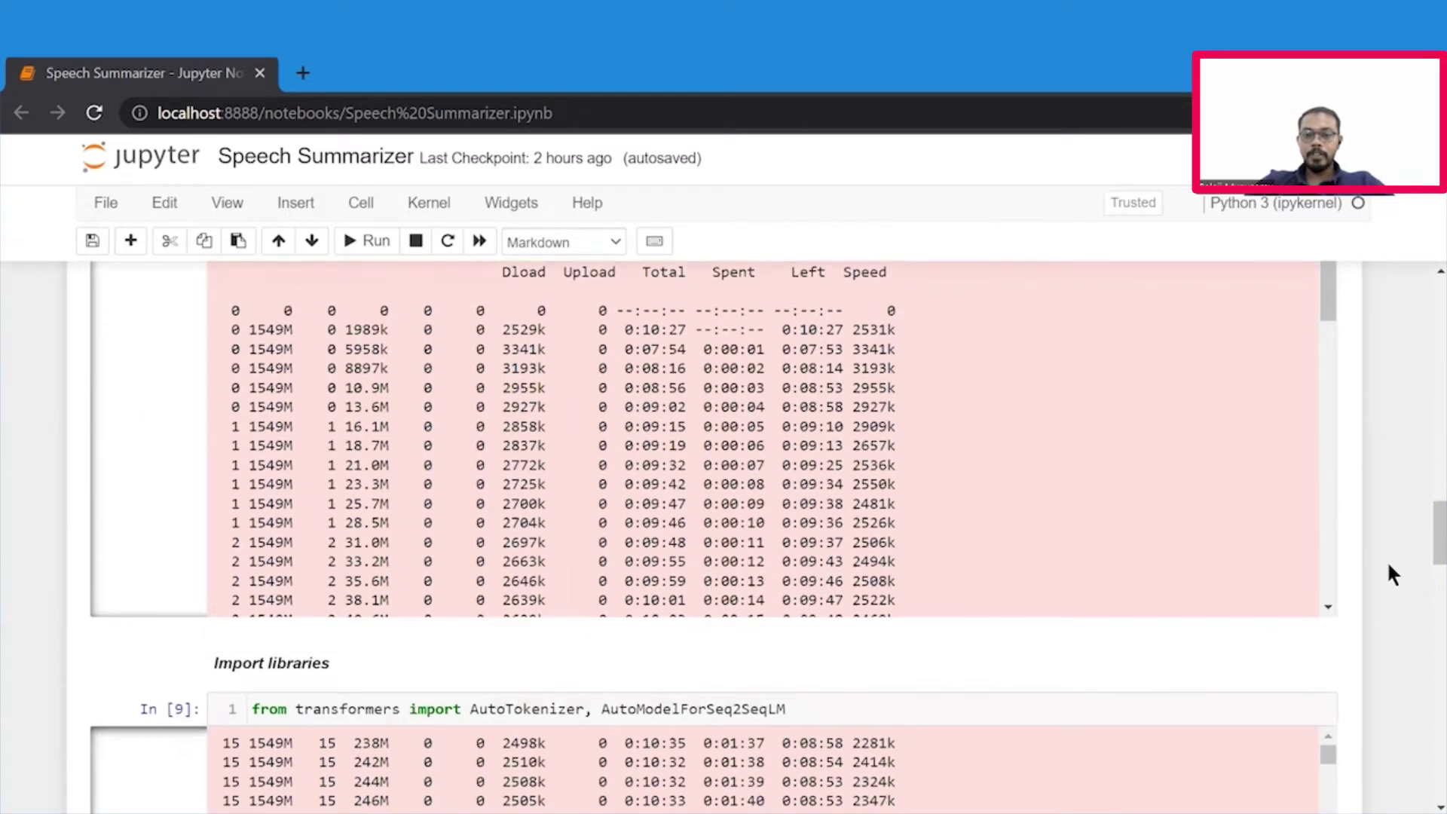
{"action": "scroll", "coordinate": [1389, 569], "scroll_direction": "down", "scroll_amount": 1}
{"action": "scroll", "coordinate": [1390, 572], "scroll_direction": "down", "scroll_amount": 2}
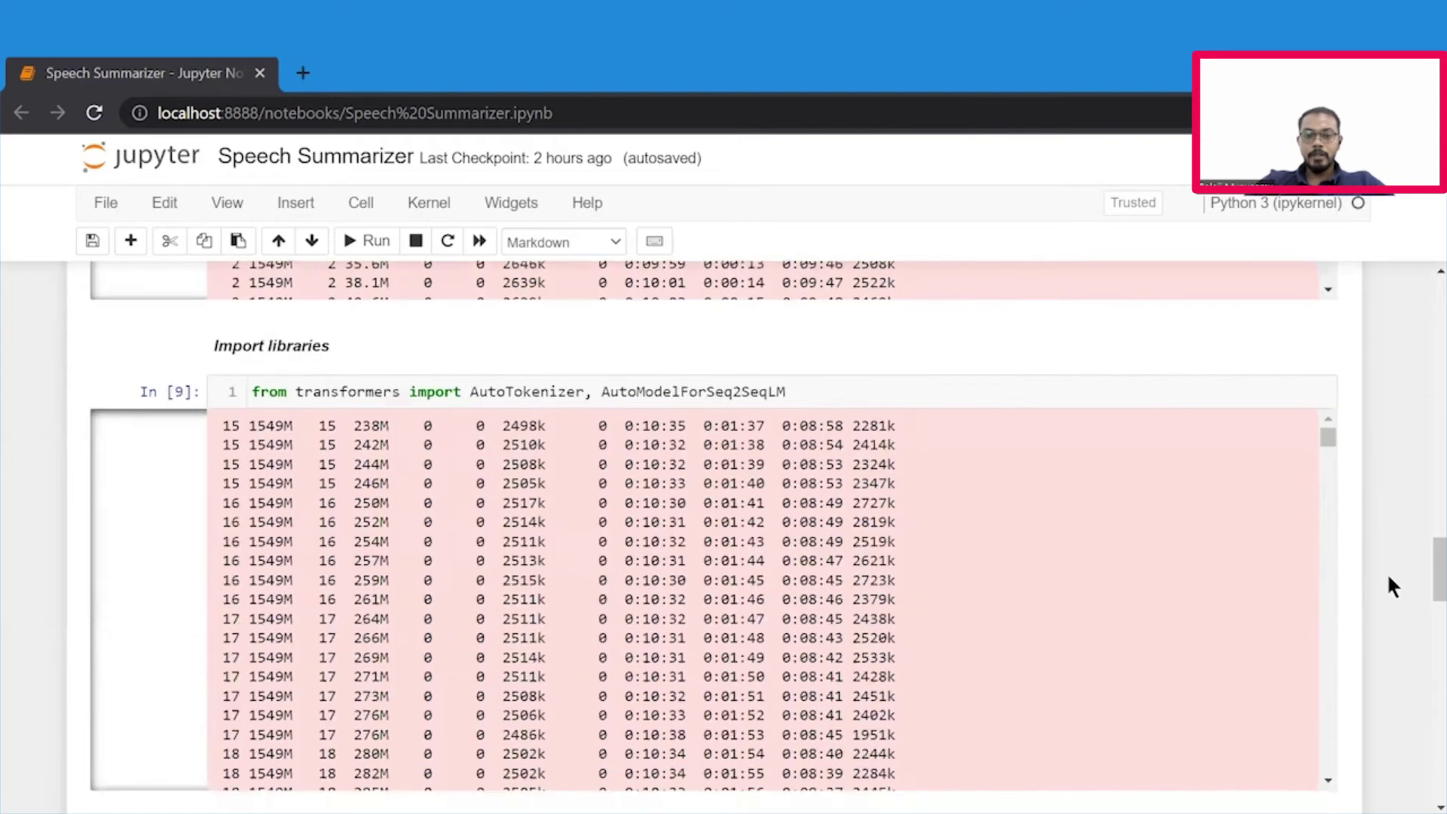
{"action": "scroll", "coordinate": [1389, 584], "scroll_direction": "down", "scroll_amount": 1}
{"action": "scroll", "coordinate": [1390, 583], "scroll_direction": "down", "scroll_amount": 1}
{"action": "scroll", "coordinate": [1390, 584], "scroll_direction": "down", "scroll_amount": 1}
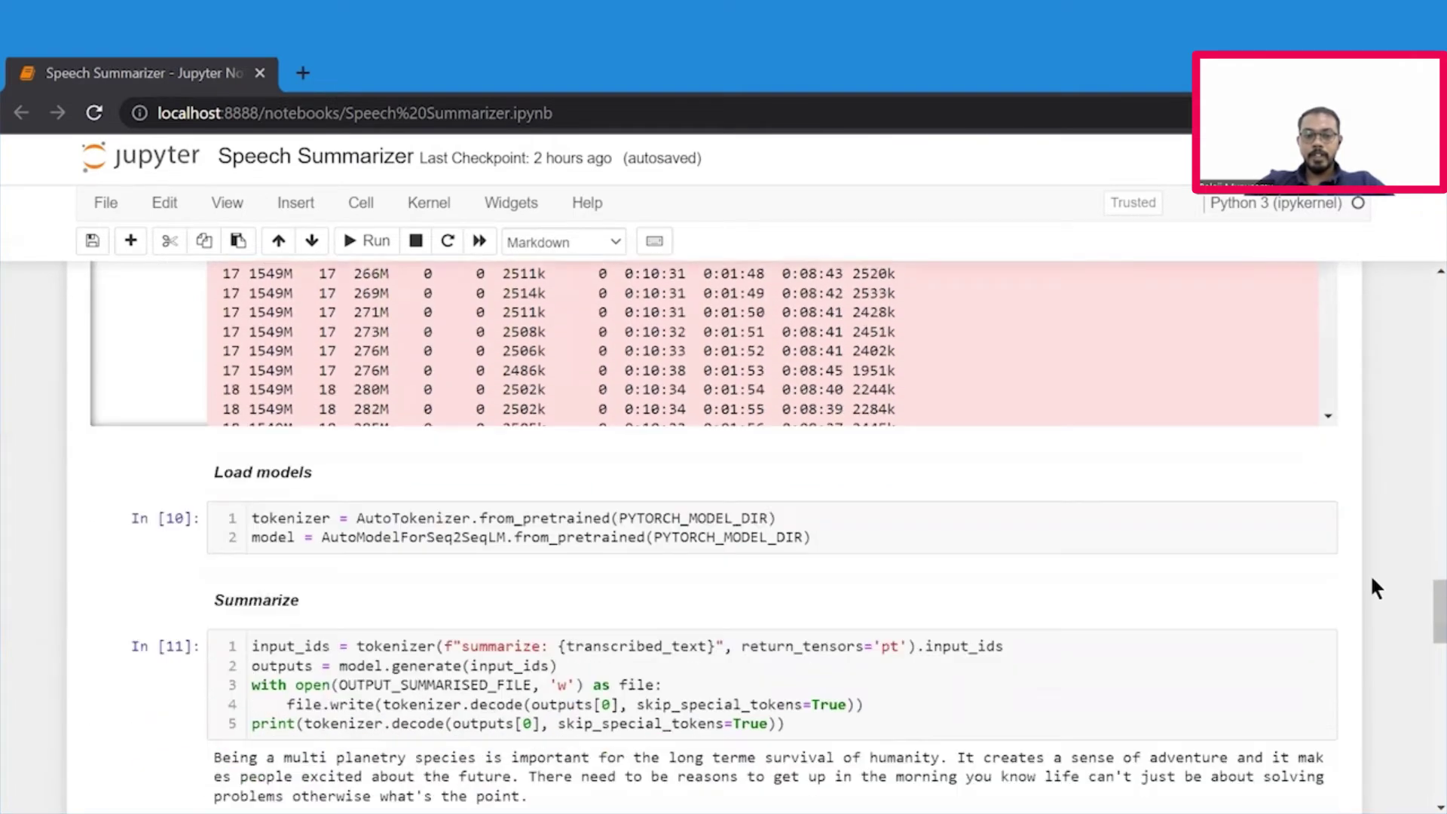
{"action": "scroll", "coordinate": [745, 655], "scroll_direction": "down", "scroll_amount": 1}
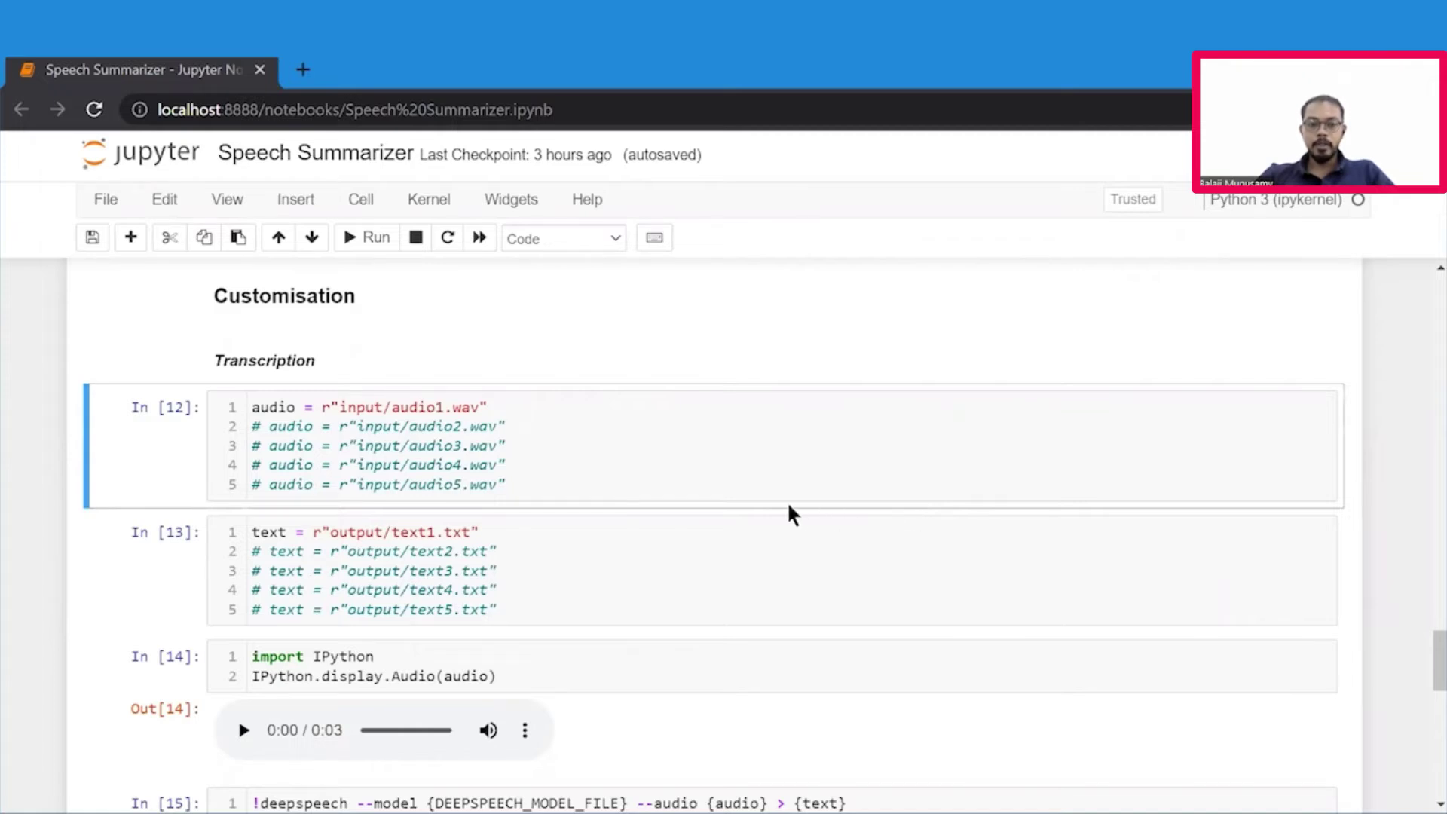
{"action": "scroll", "coordinate": [789, 506], "scroll_direction": "down", "scroll_amount": 1}
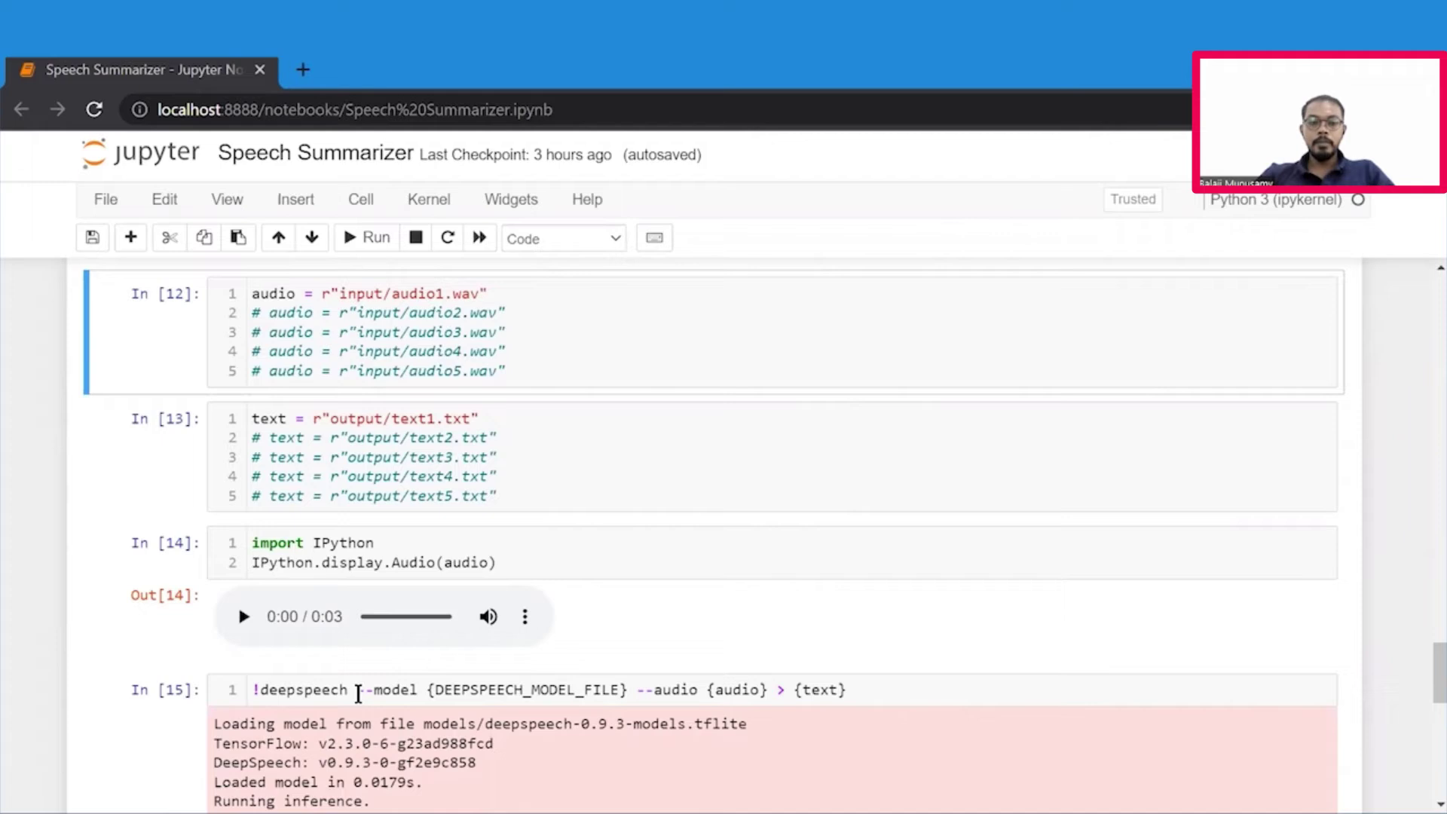
{"action": "scroll", "coordinate": [400, 687], "scroll_direction": "down", "scroll_amount": 1}
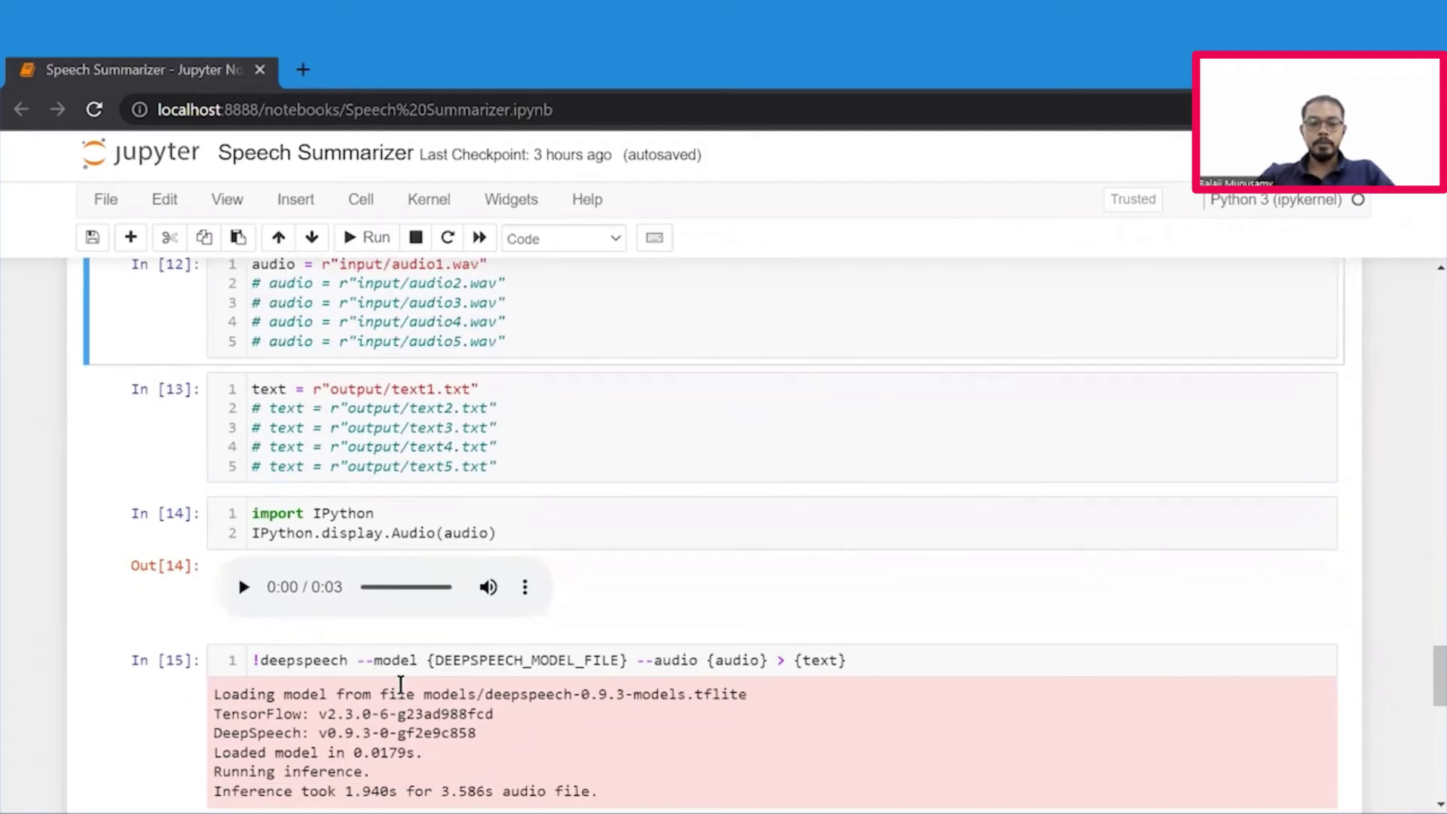
{"action": "scroll", "coordinate": [401, 686], "scroll_direction": "down", "scroll_amount": 1}
{"action": "scroll", "coordinate": [405, 662], "scroll_direction": "down", "scroll_amount": 1}
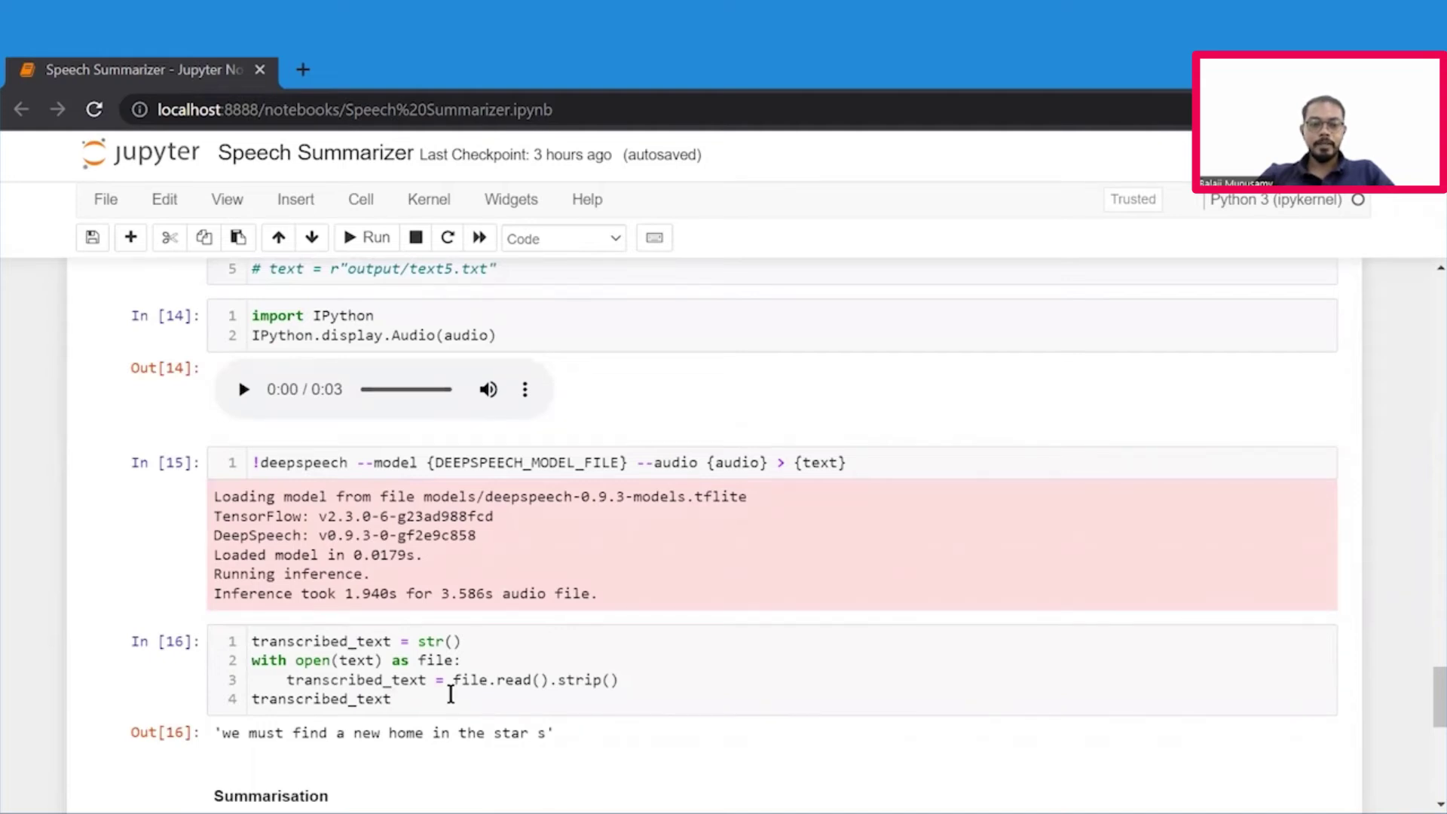
{"action": "scroll", "coordinate": [451, 694], "scroll_direction": "down", "scroll_amount": 1}
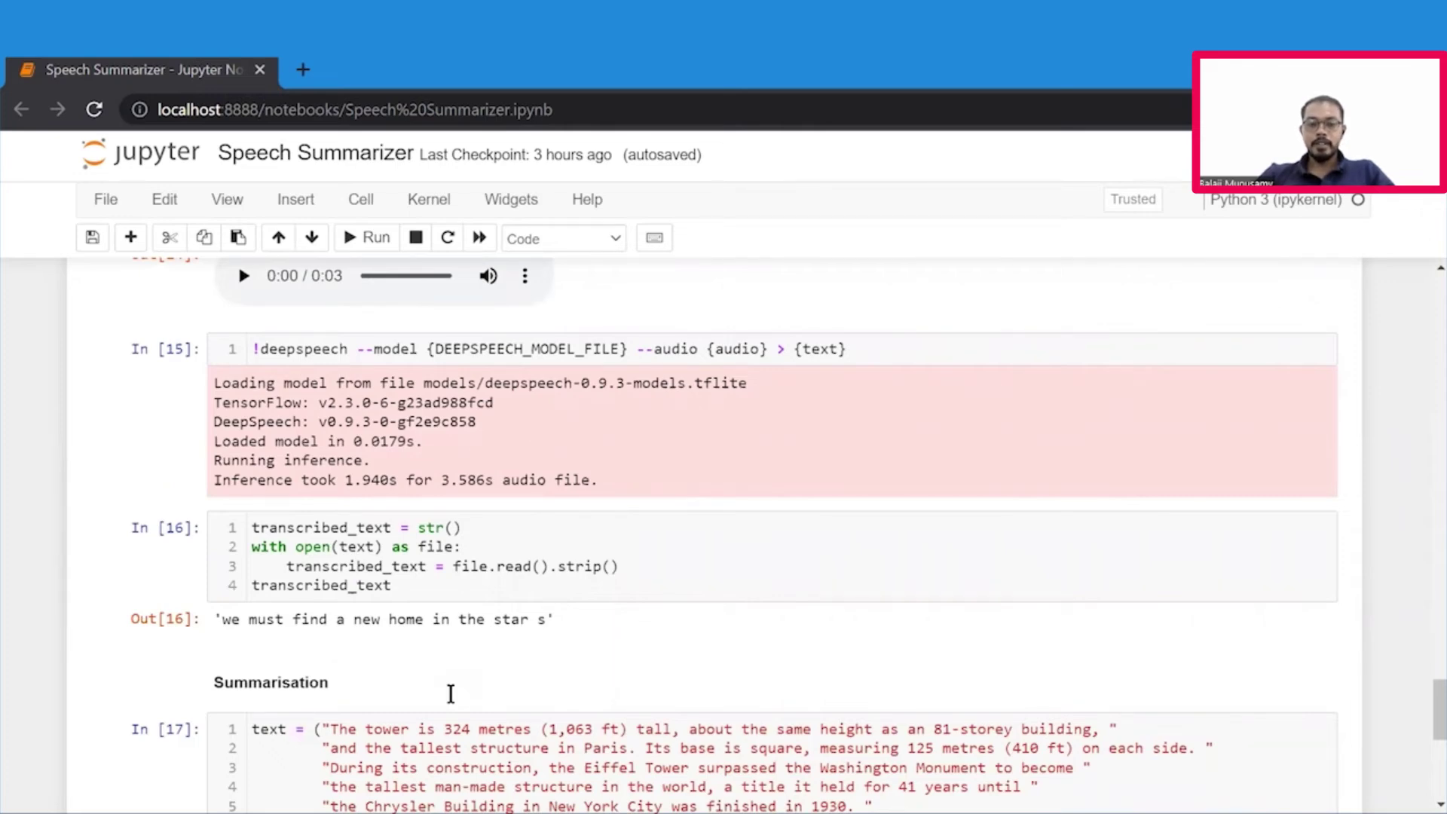
{"action": "scroll", "coordinate": [452, 694], "scroll_direction": "down", "scroll_amount": 1}
{"action": "scroll", "coordinate": [454, 672], "scroll_direction": "down", "scroll_amount": 1}
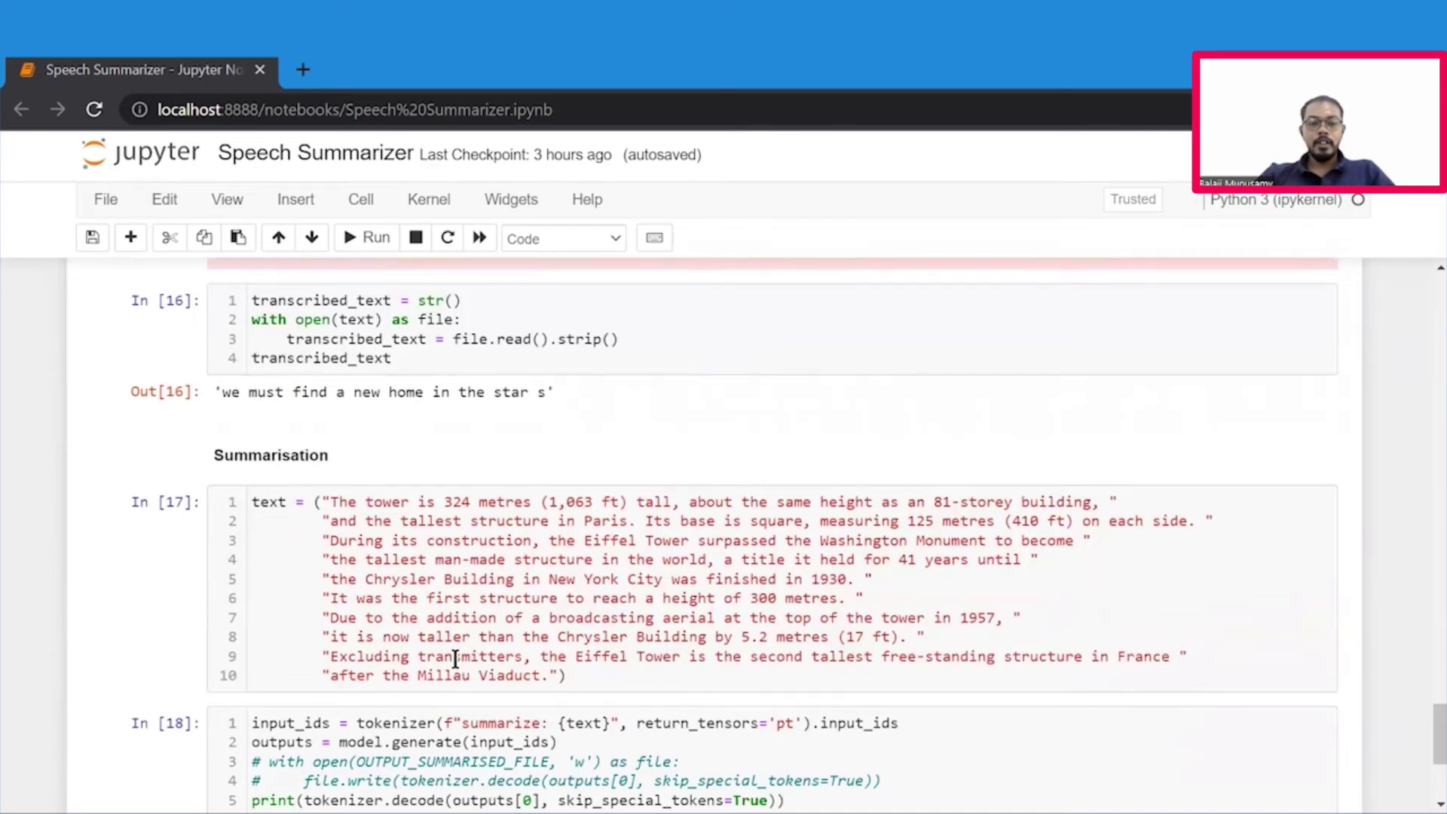
{"action": "scroll", "coordinate": [456, 658], "scroll_direction": "down", "scroll_amount": 1}
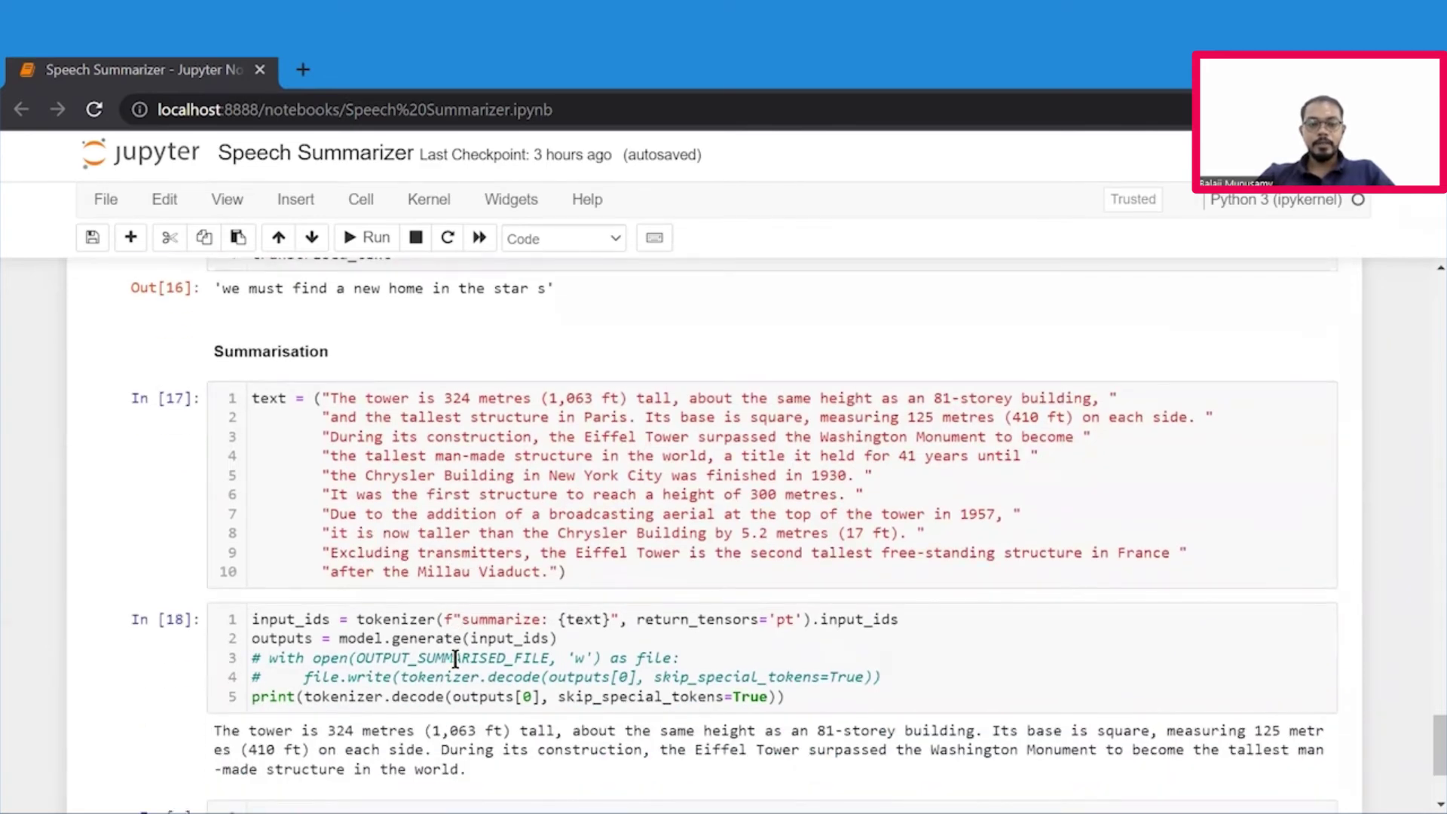
{"action": "scroll", "coordinate": [455, 658], "scroll_direction": "down", "scroll_amount": 1}
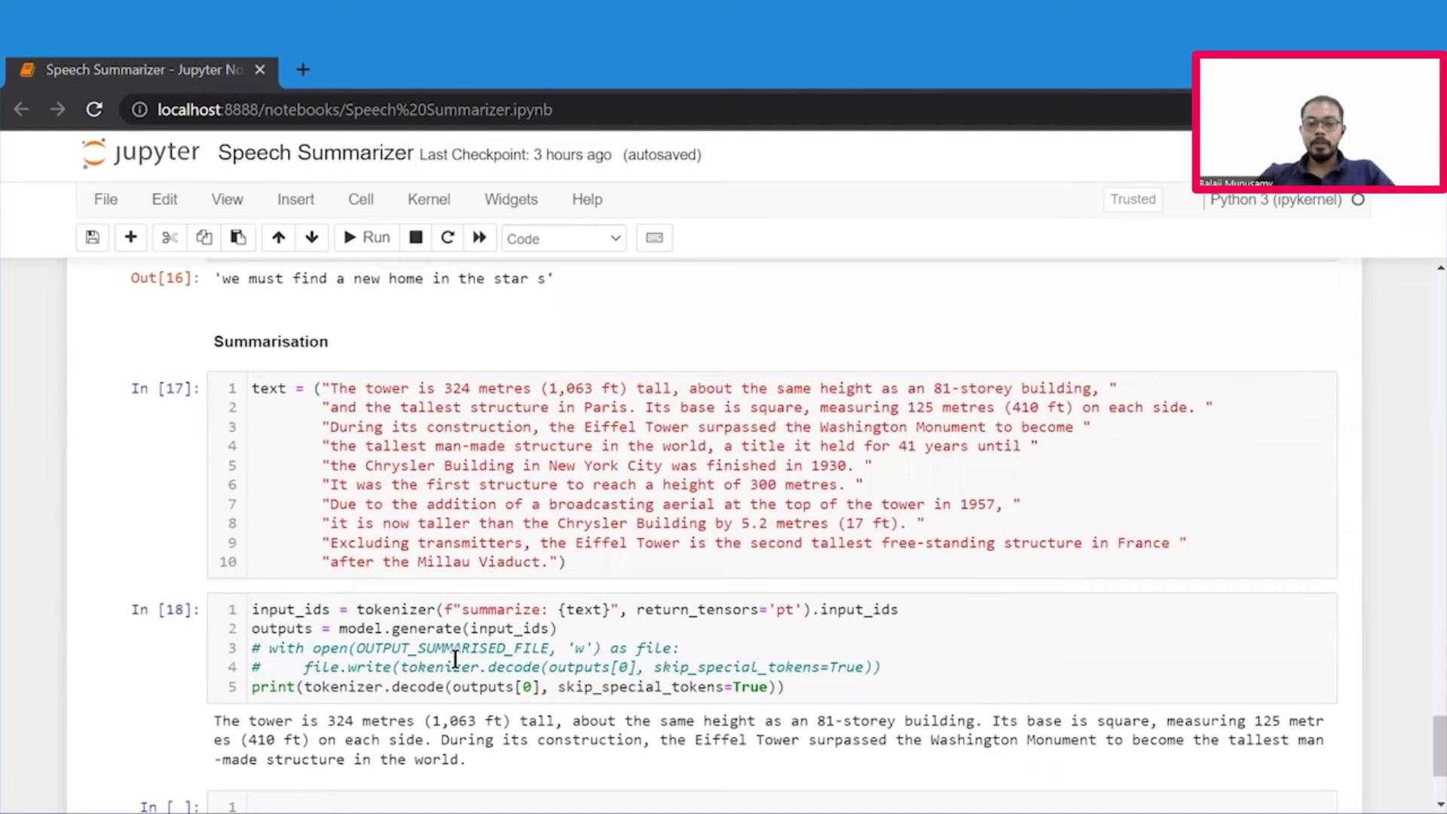